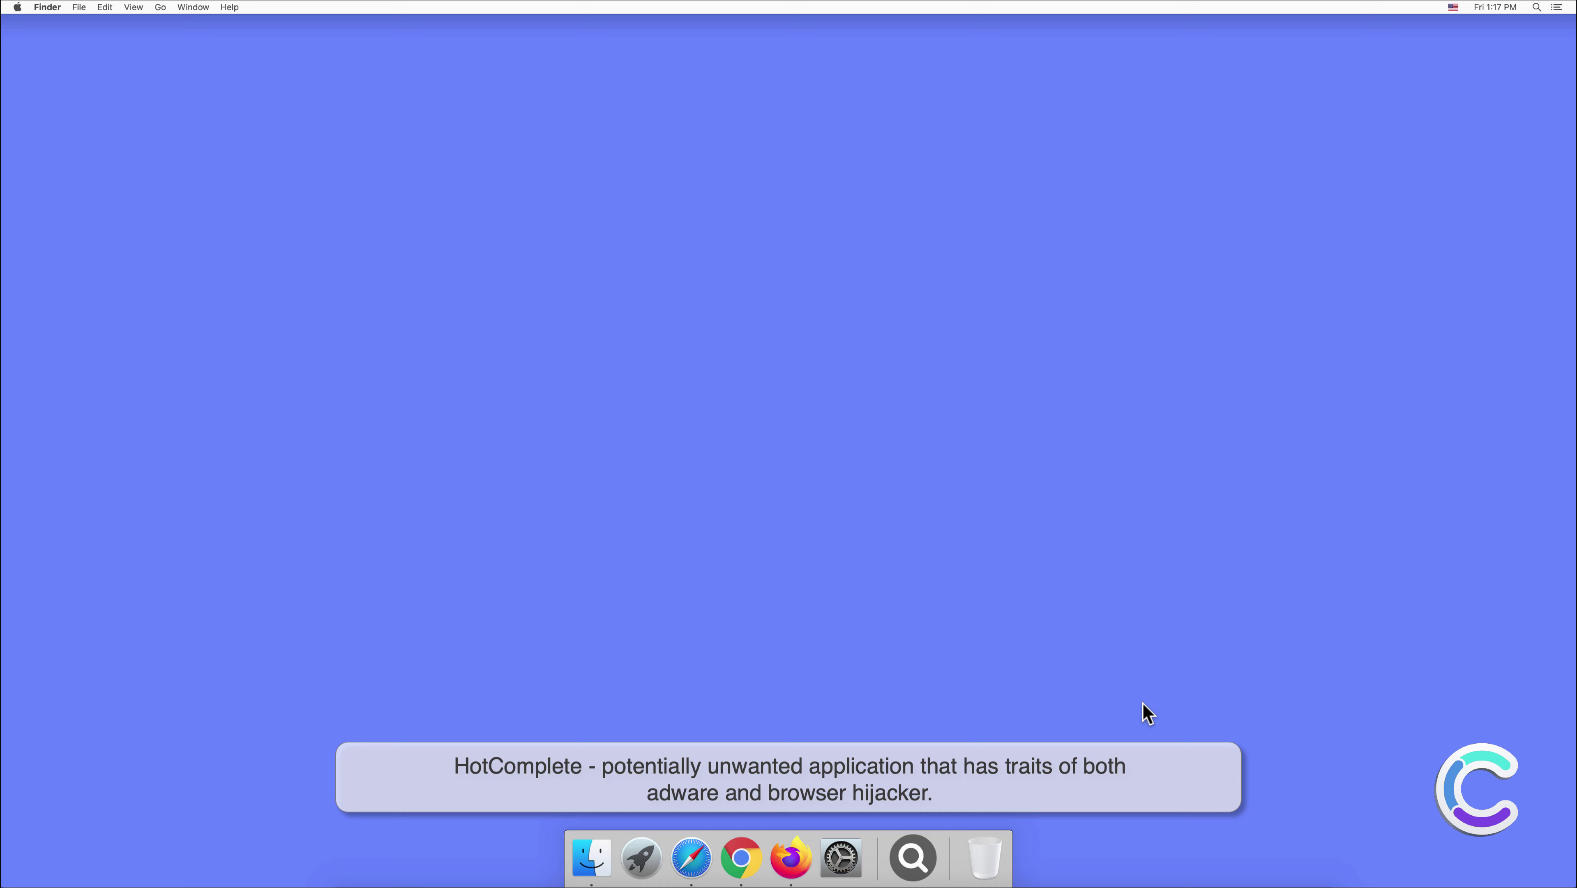
Launch HotComplete from the Applications folder, then close its Safari Extensions window and the Finder window.
click(598, 846)
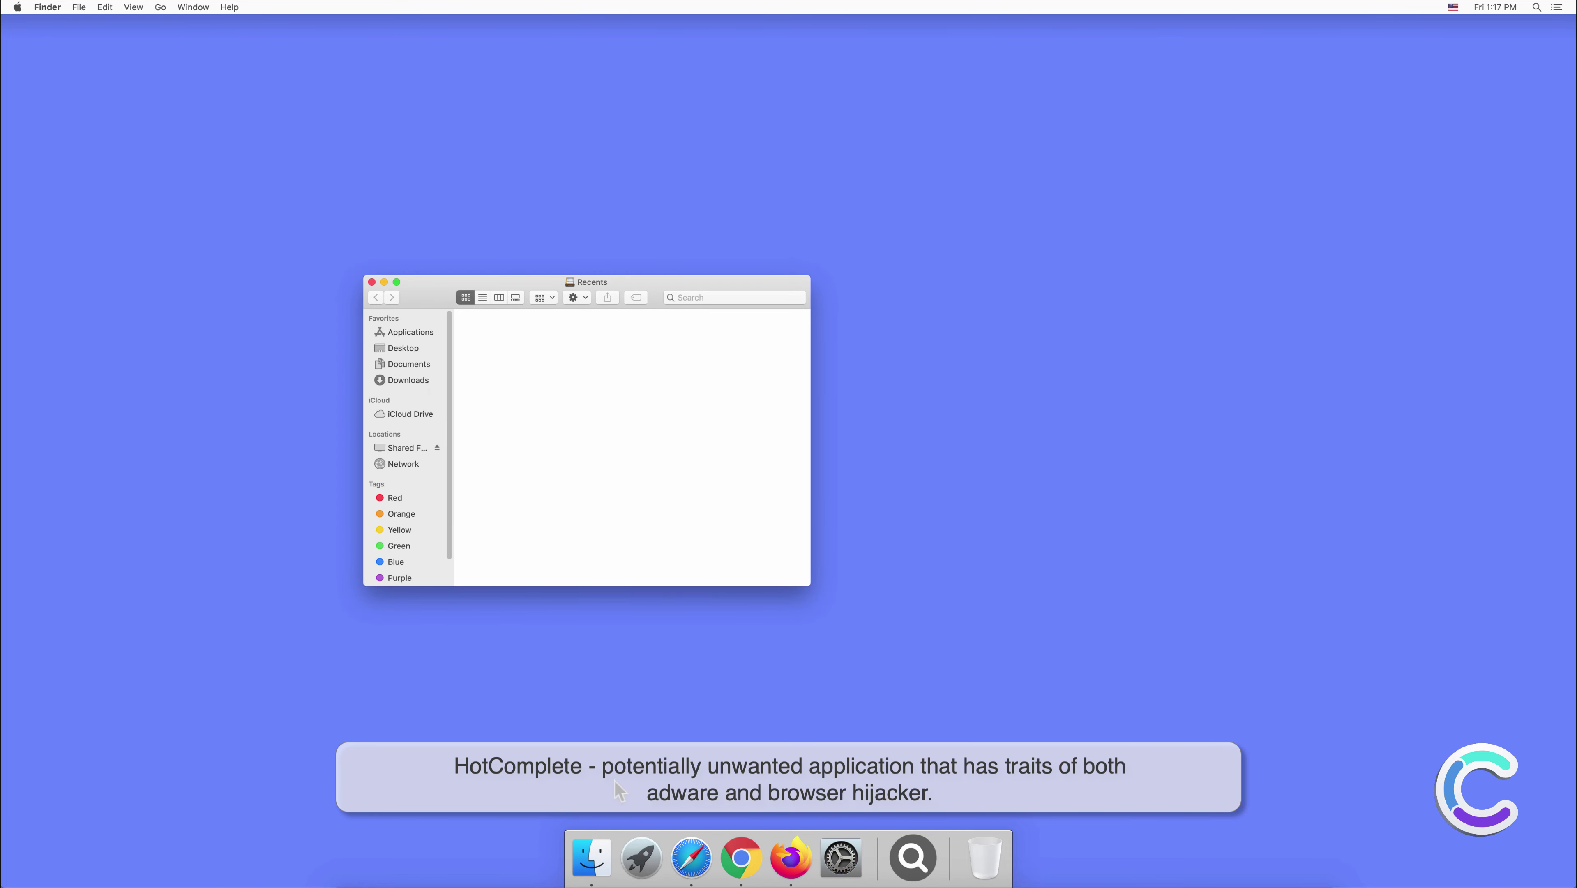
click(411, 332)
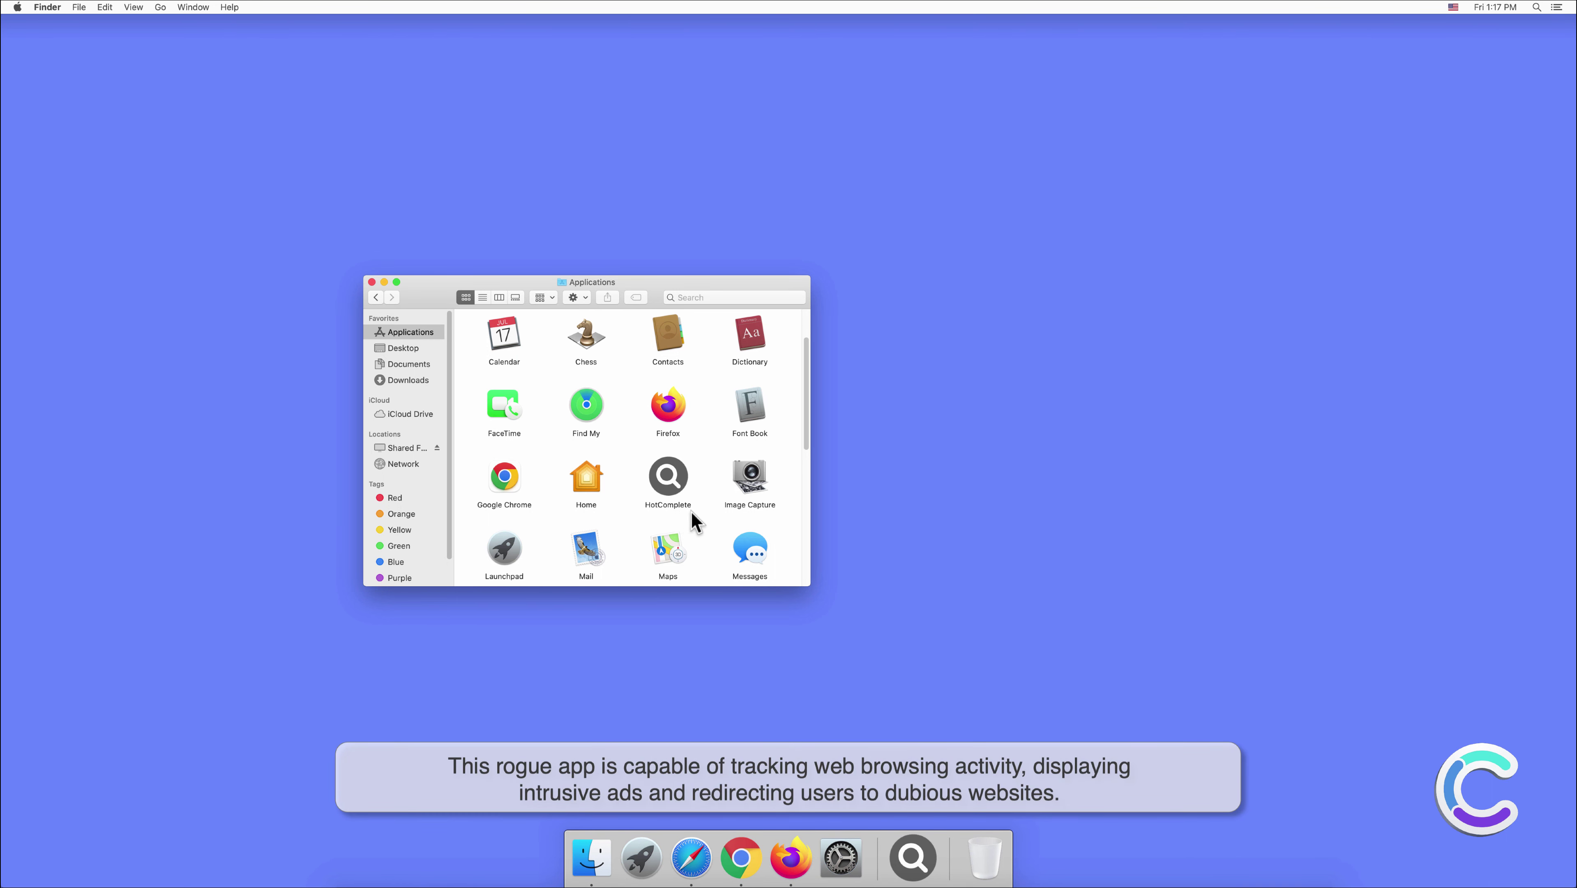
double_click(667, 480)
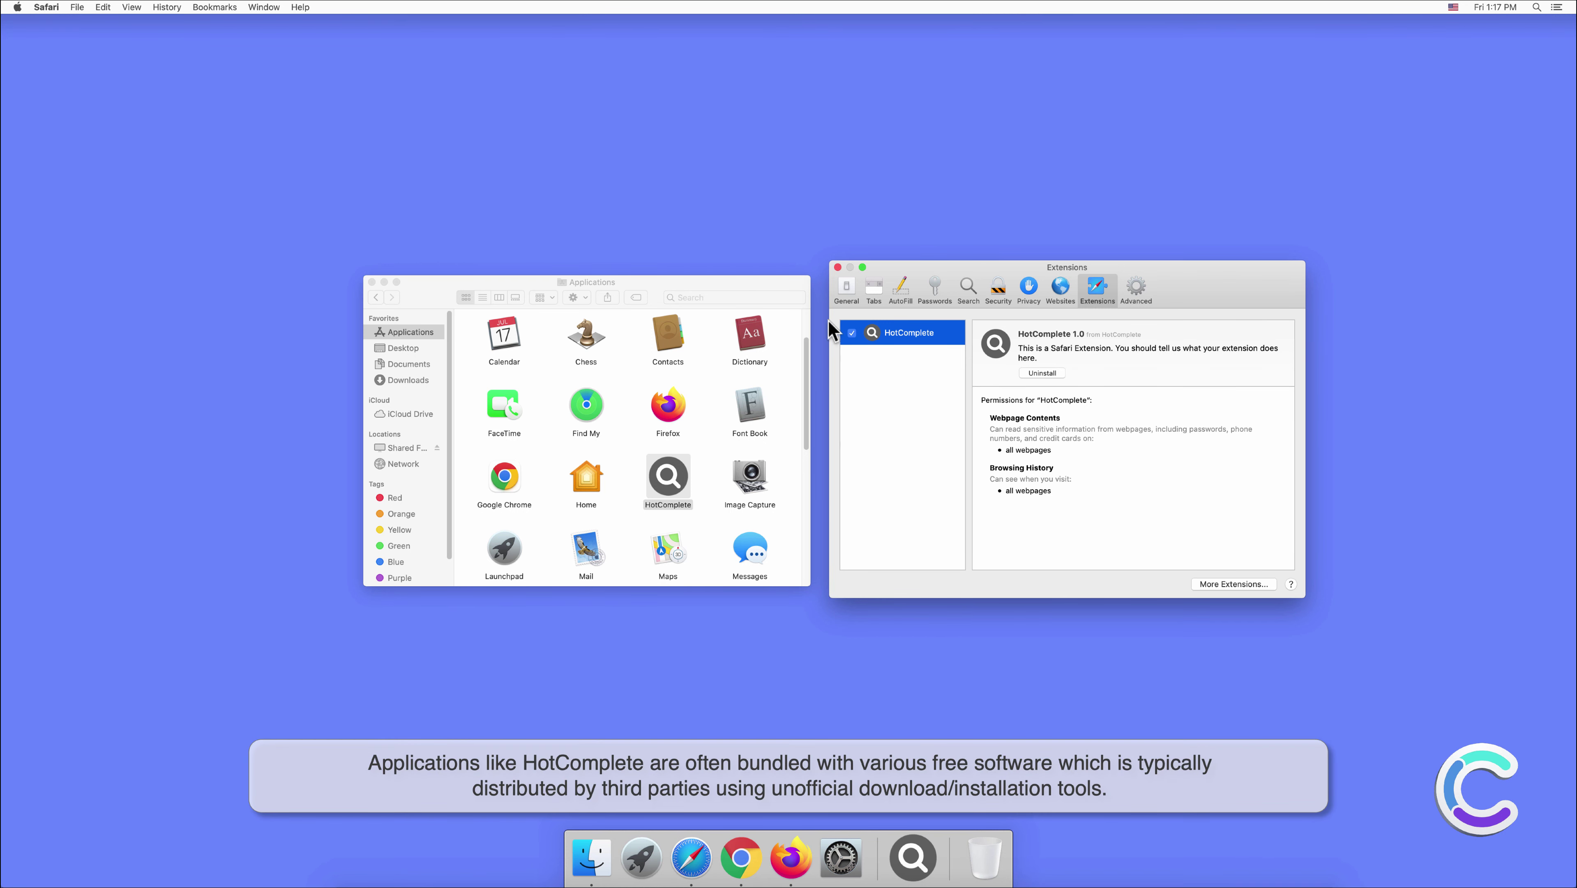
click(837, 267)
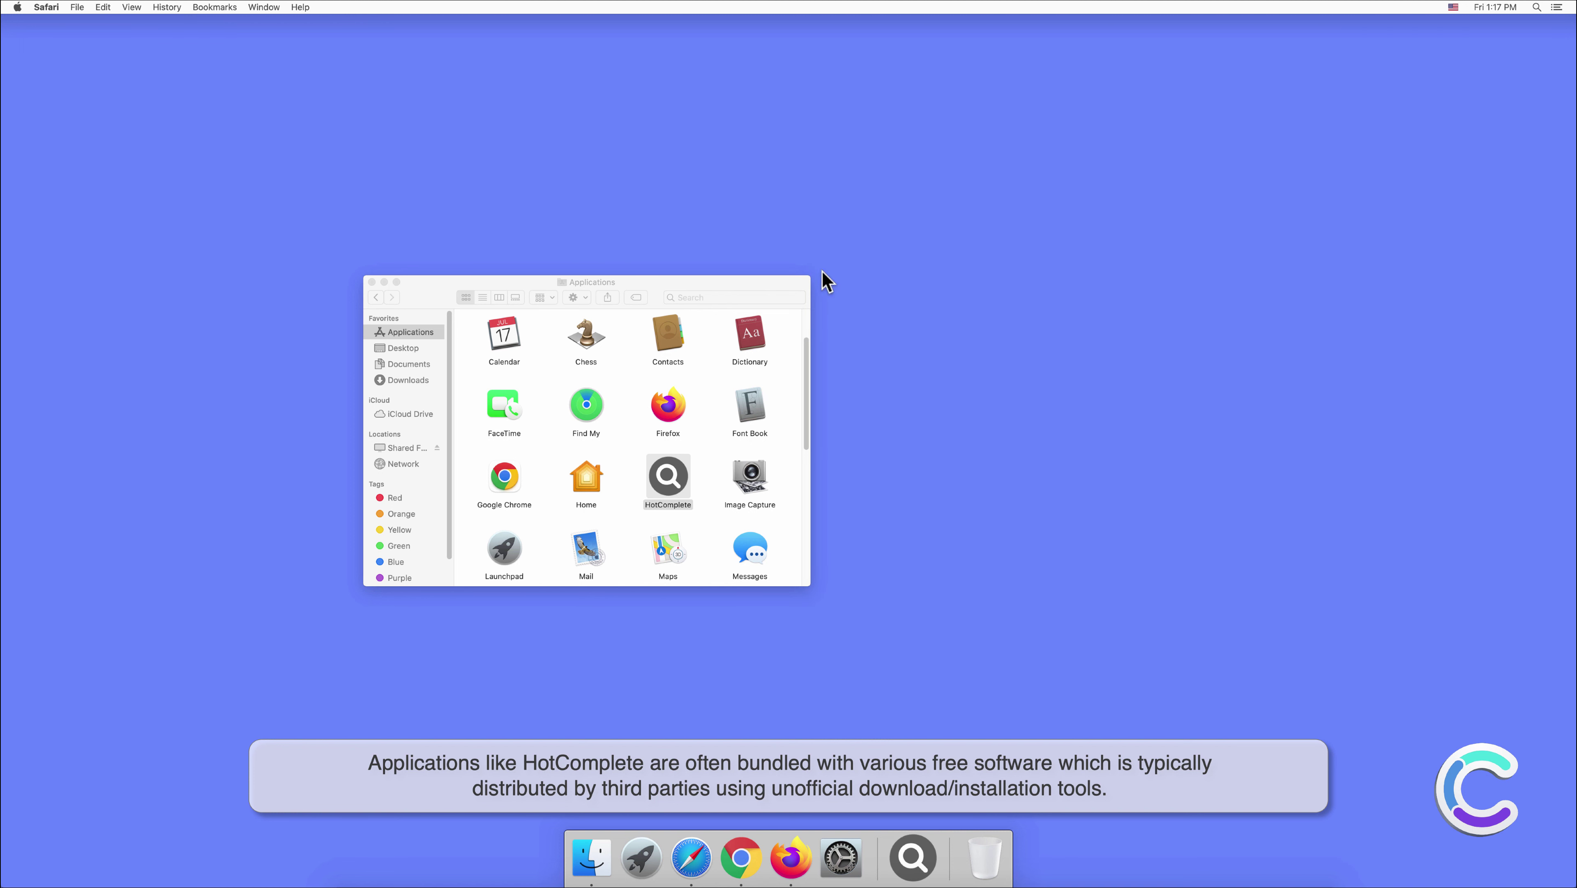
click(371, 282)
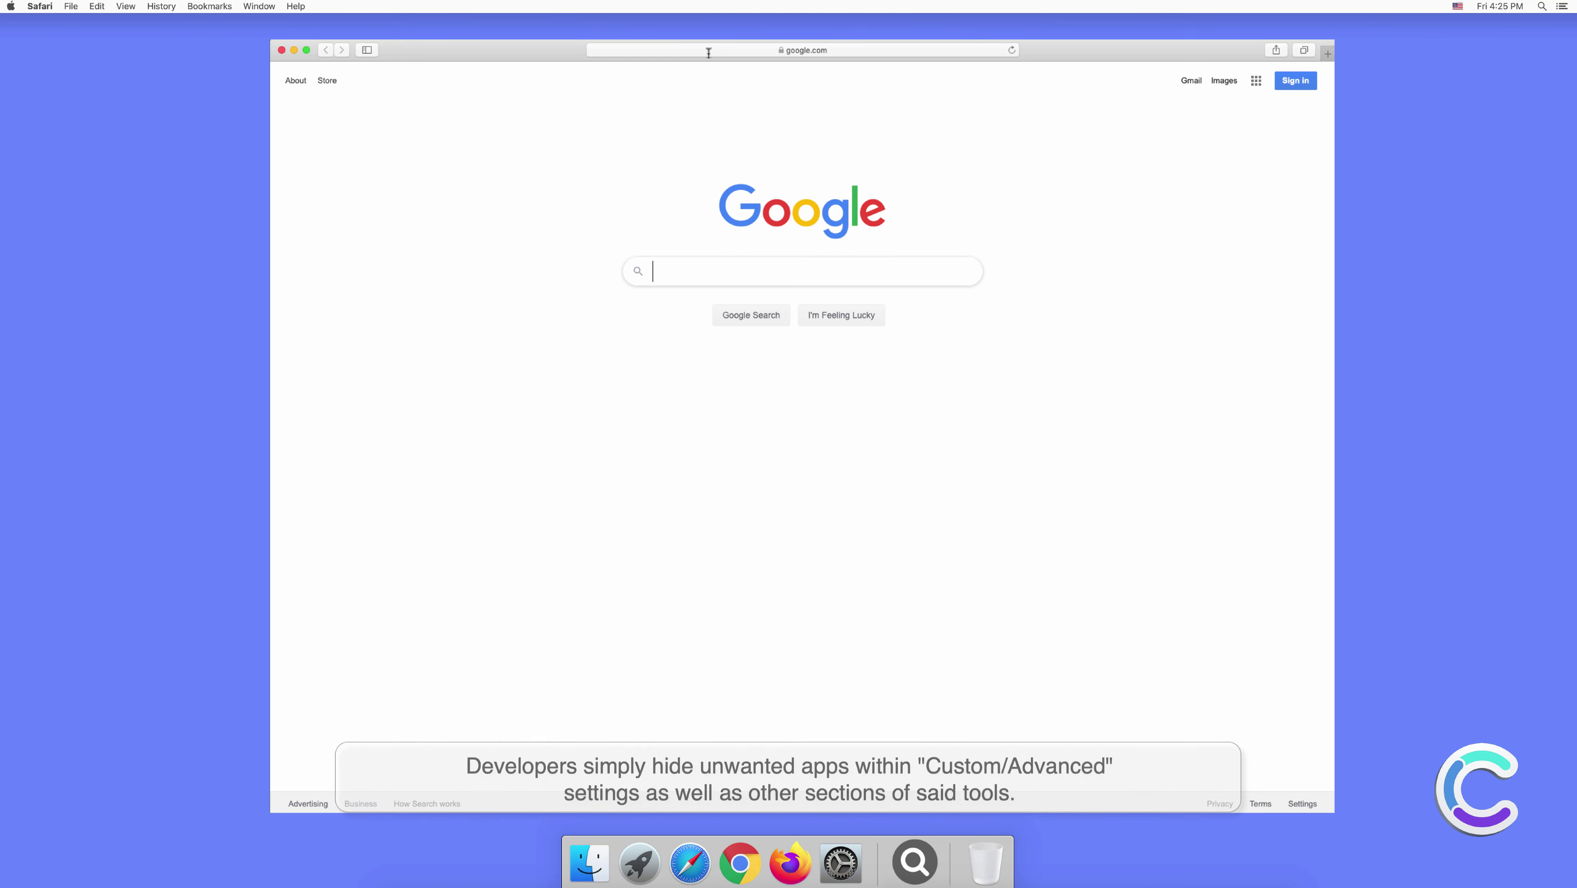
Search for 'search engine test' from the Safari address bar.
click(709, 51)
text(search e)
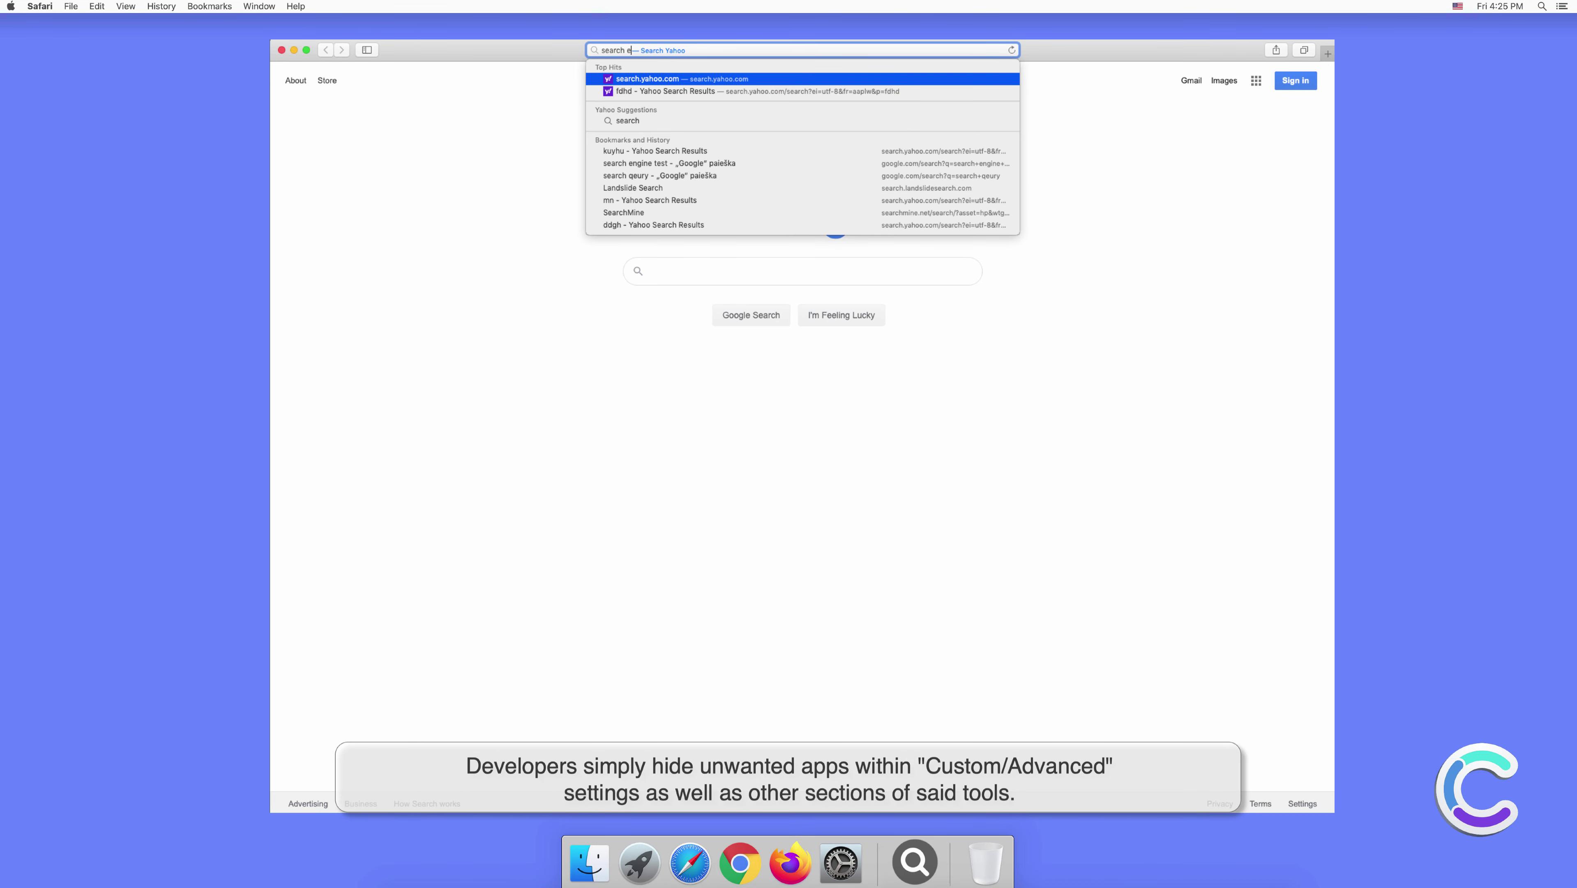
text(ngine test)
key(Return)
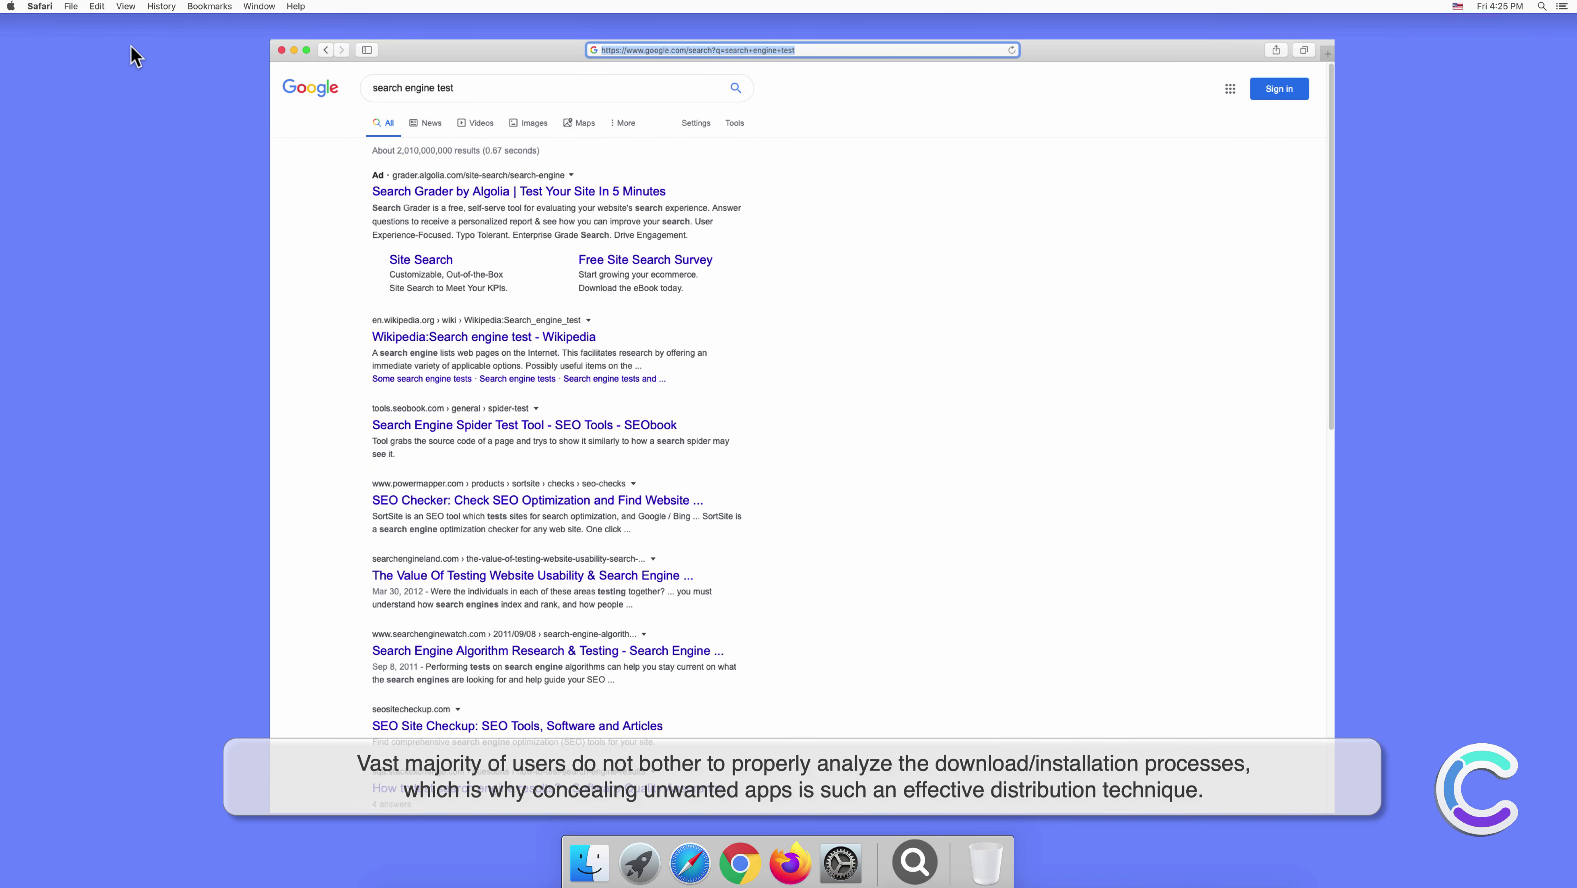
Check that Yahoo is the default search engine in Safari's Search preferences.
click(41, 7)
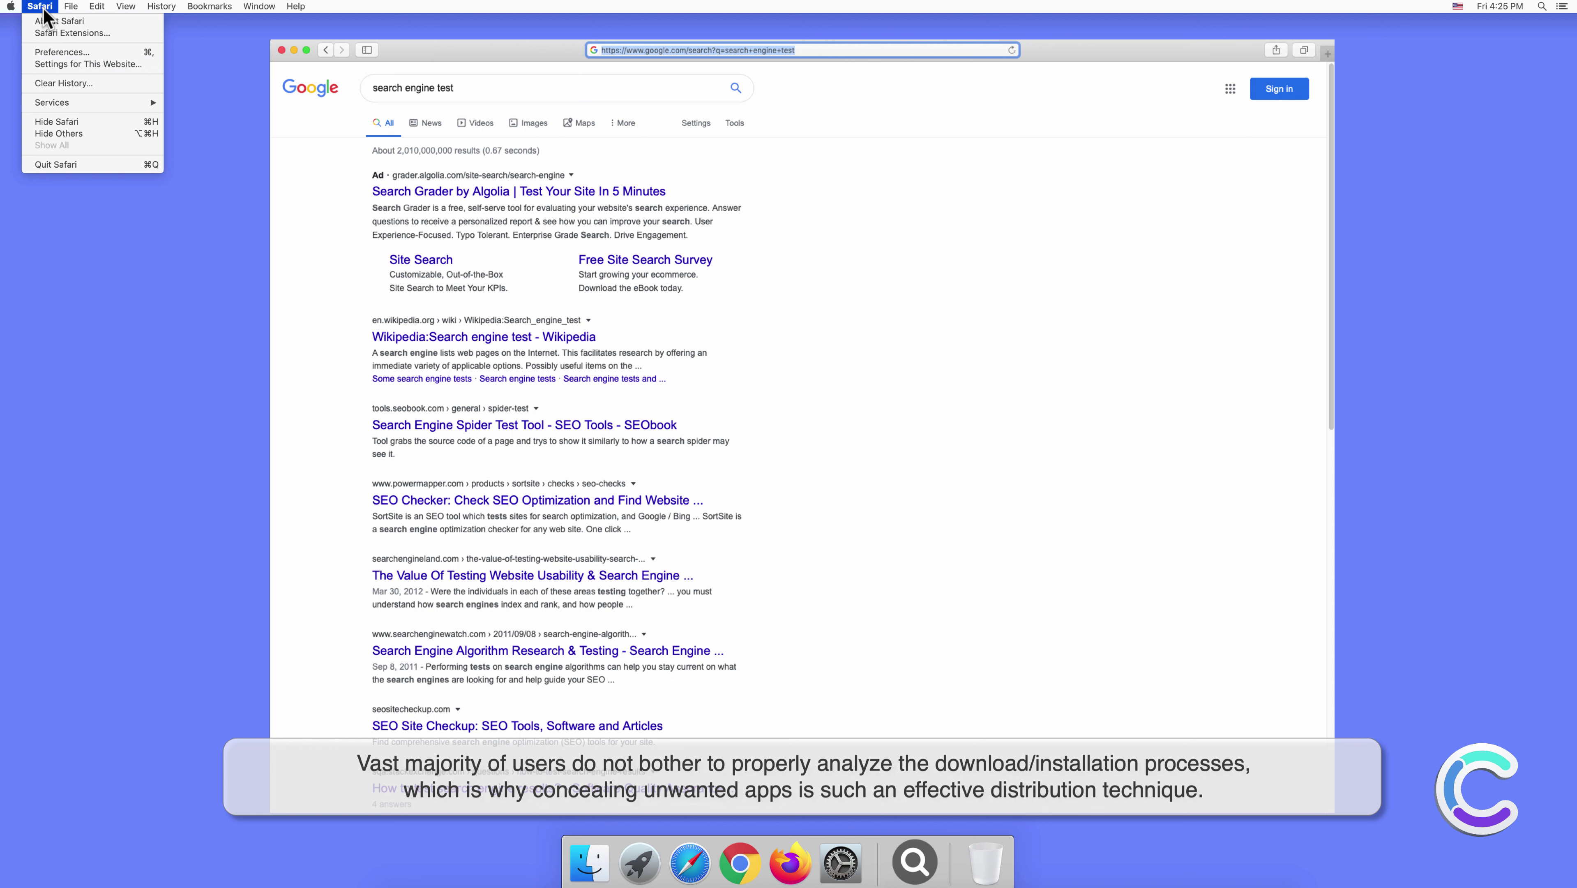
click(62, 53)
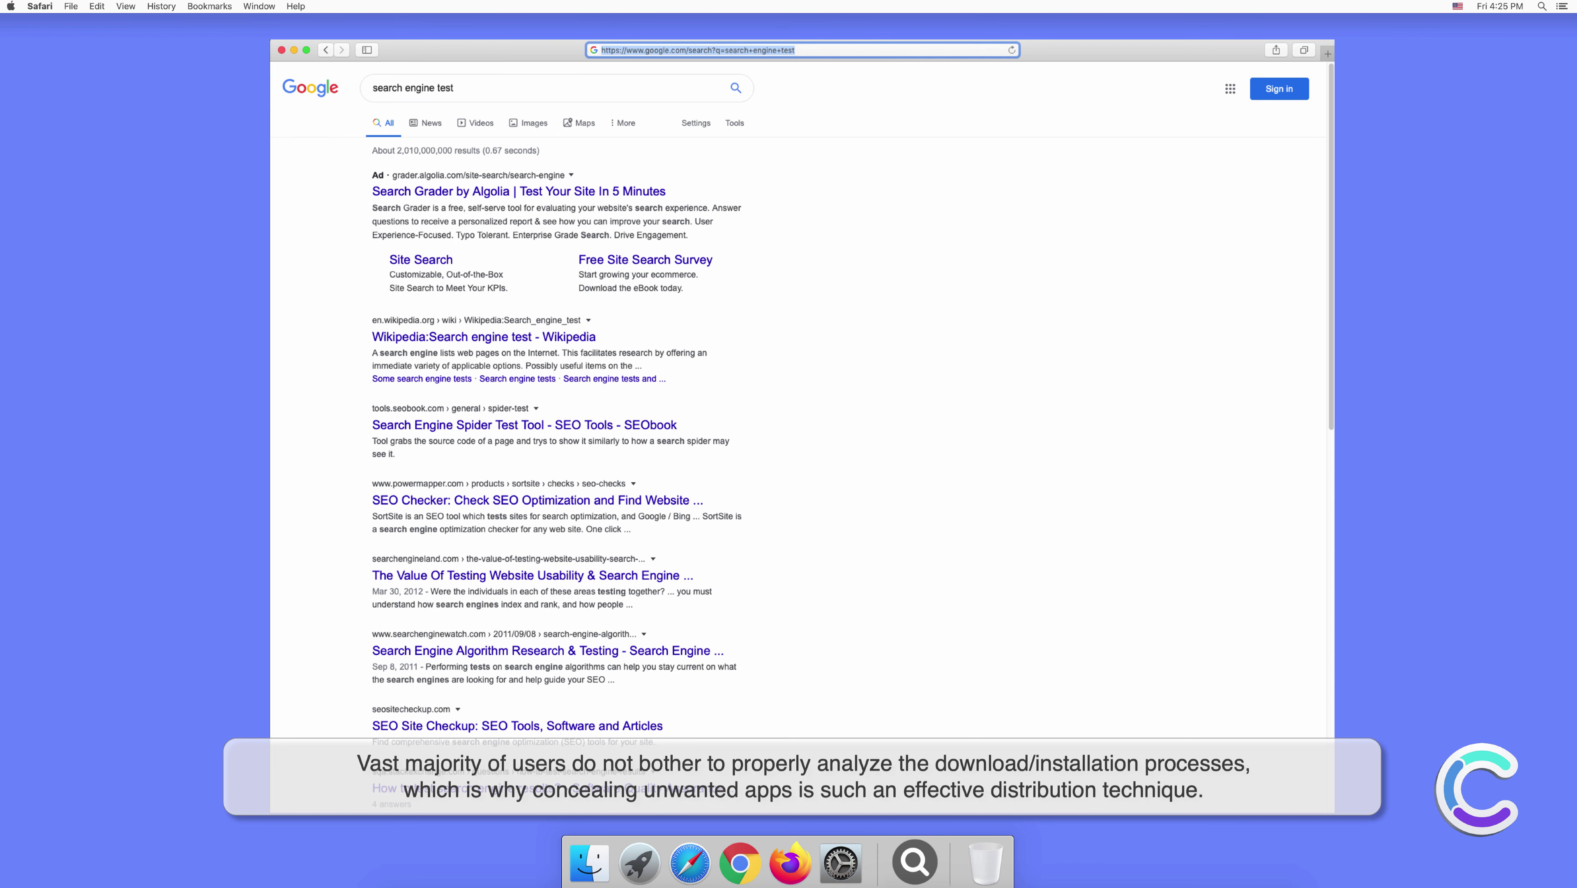
click(965, 315)
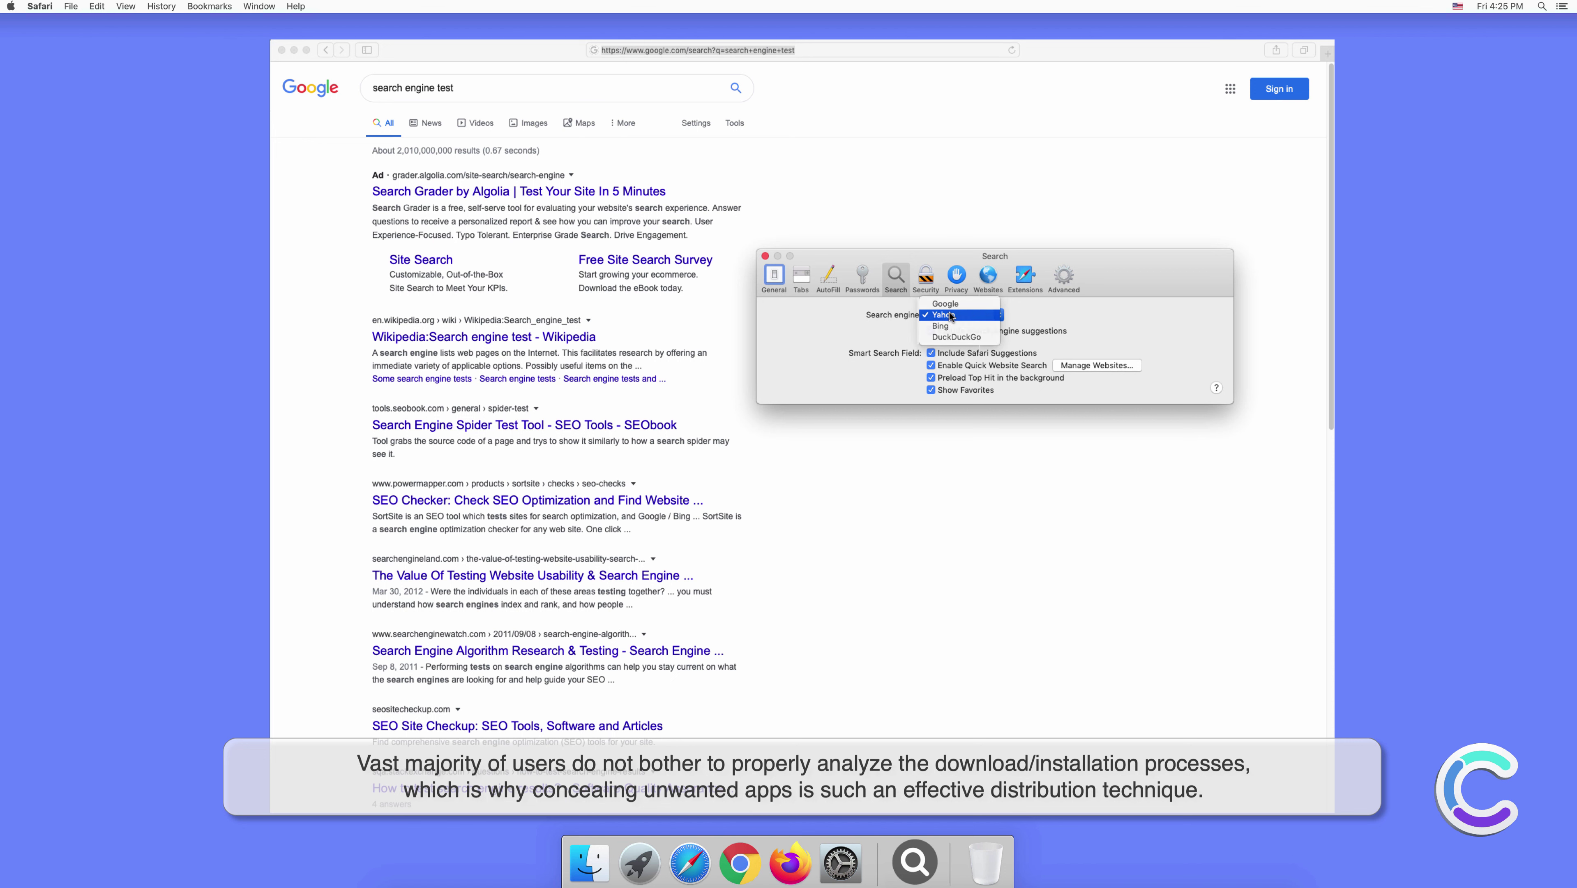
click(951, 315)
click(766, 256)
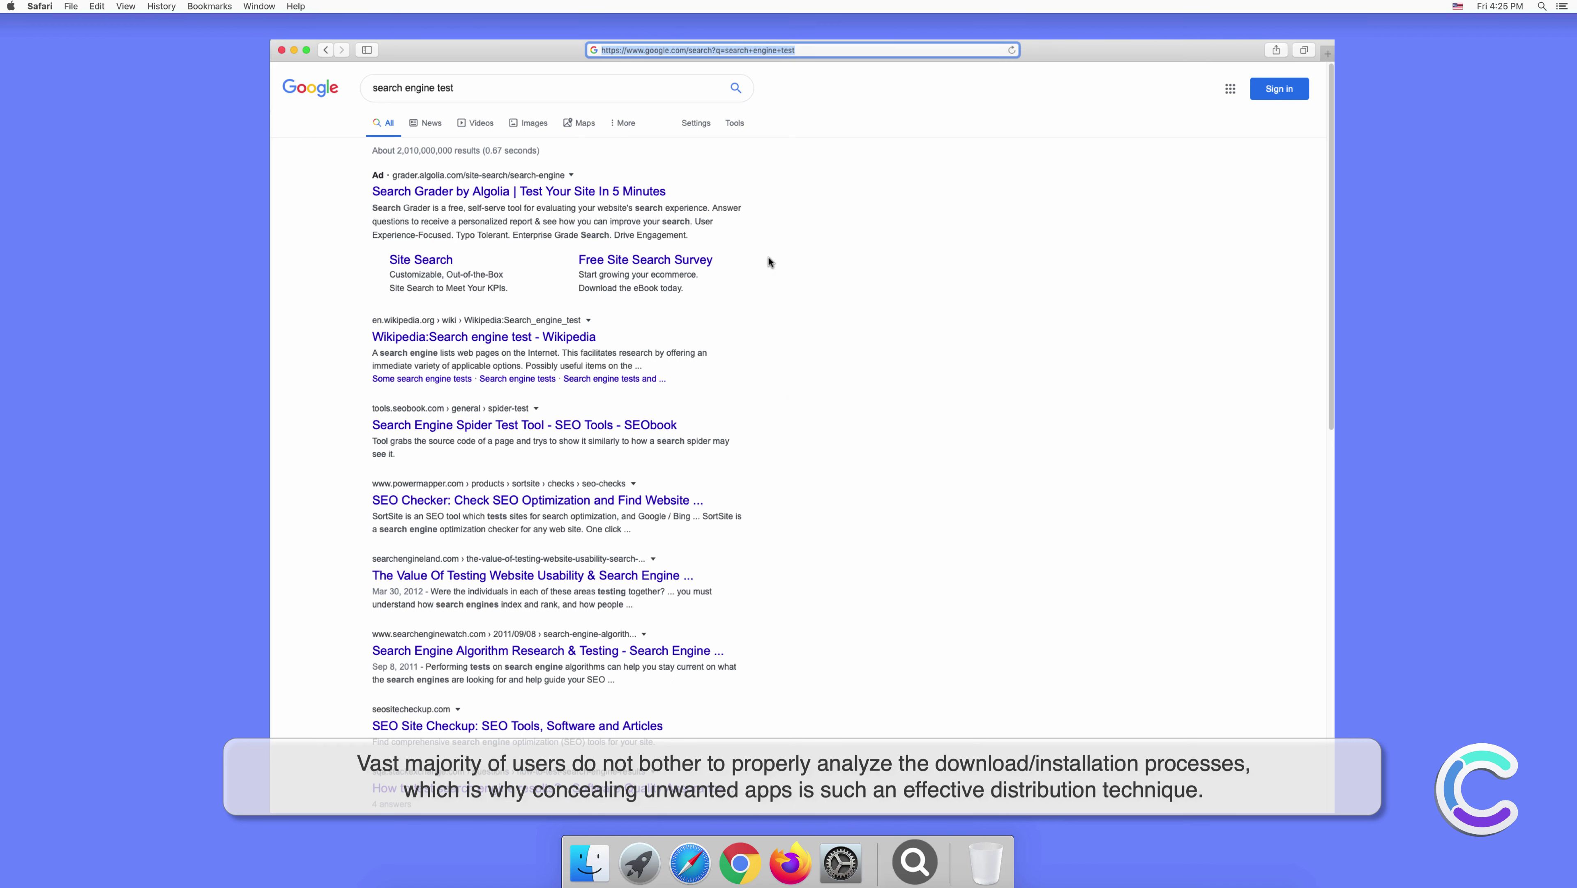
Search for 'testing search engine' in a new Safari tab.
click(1327, 50)
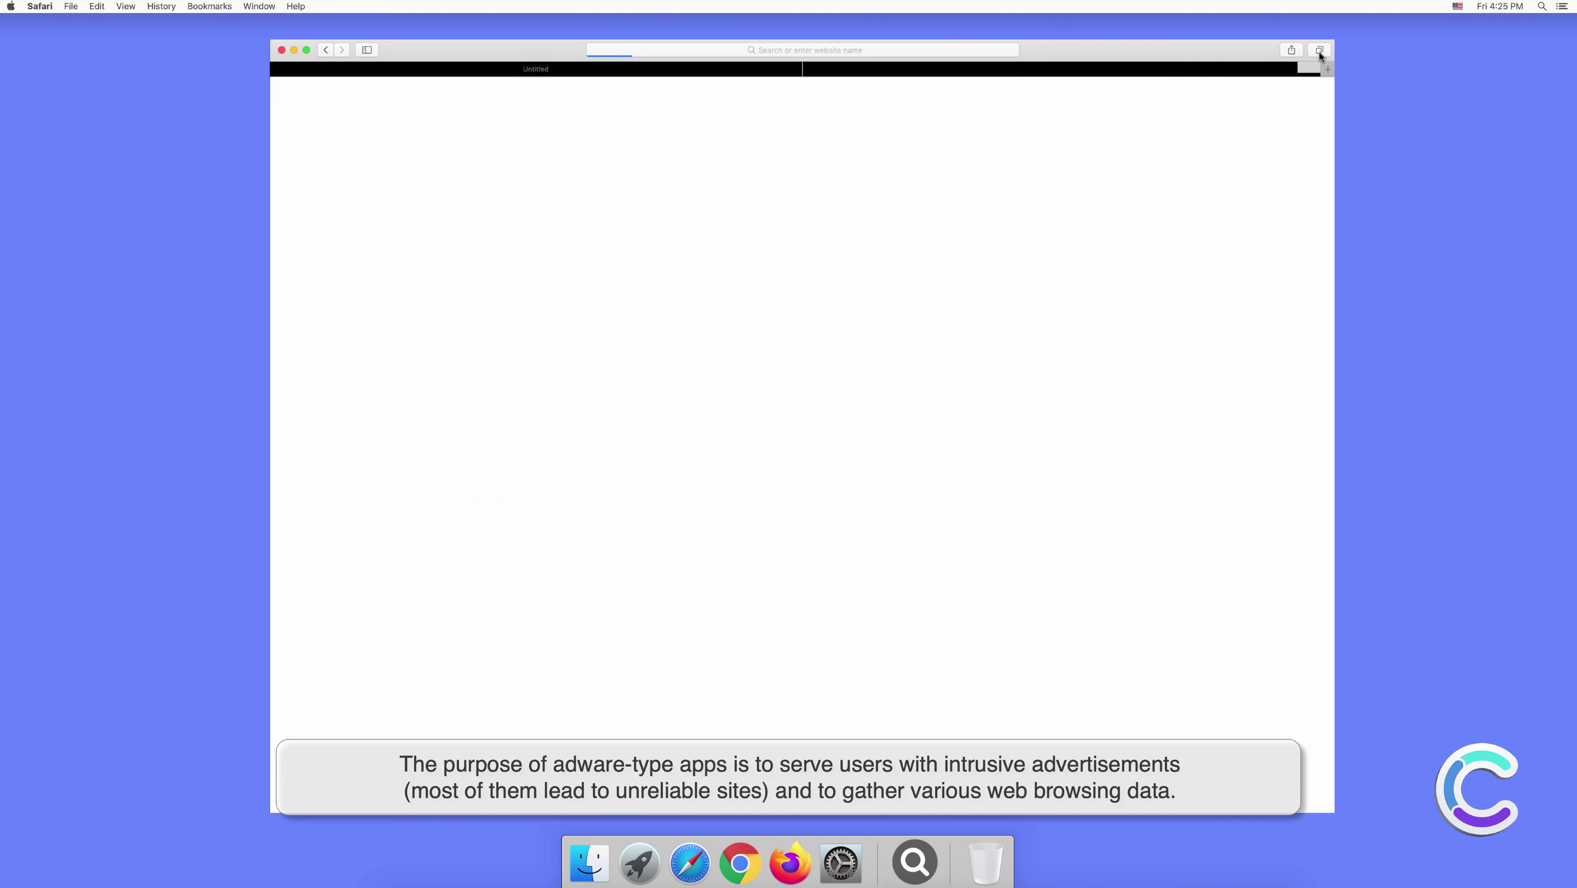
click(883, 50)
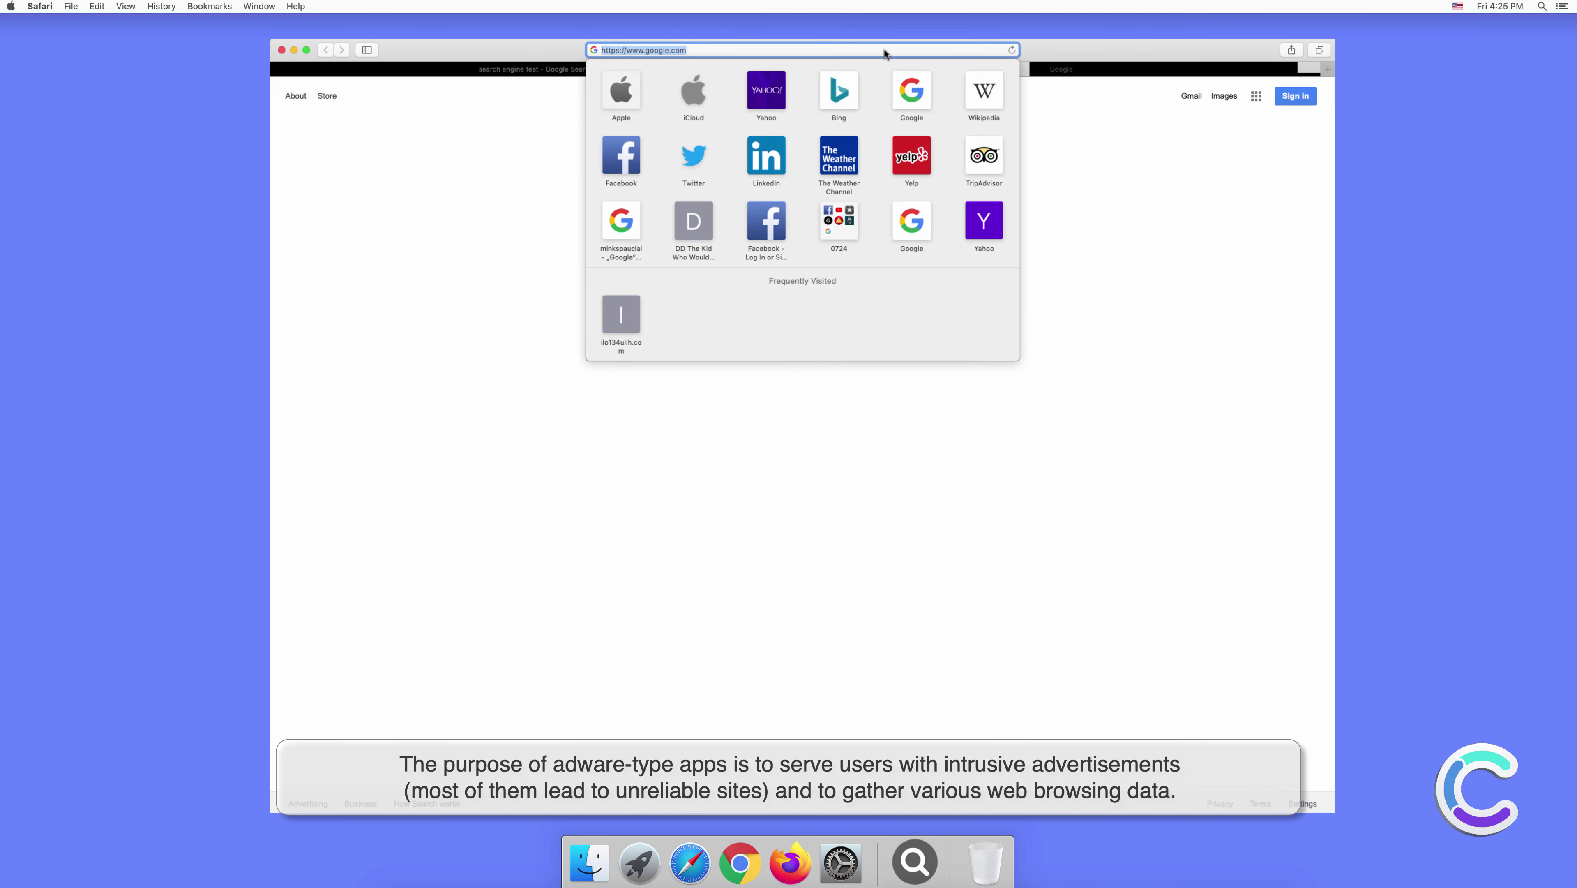
text(testing)
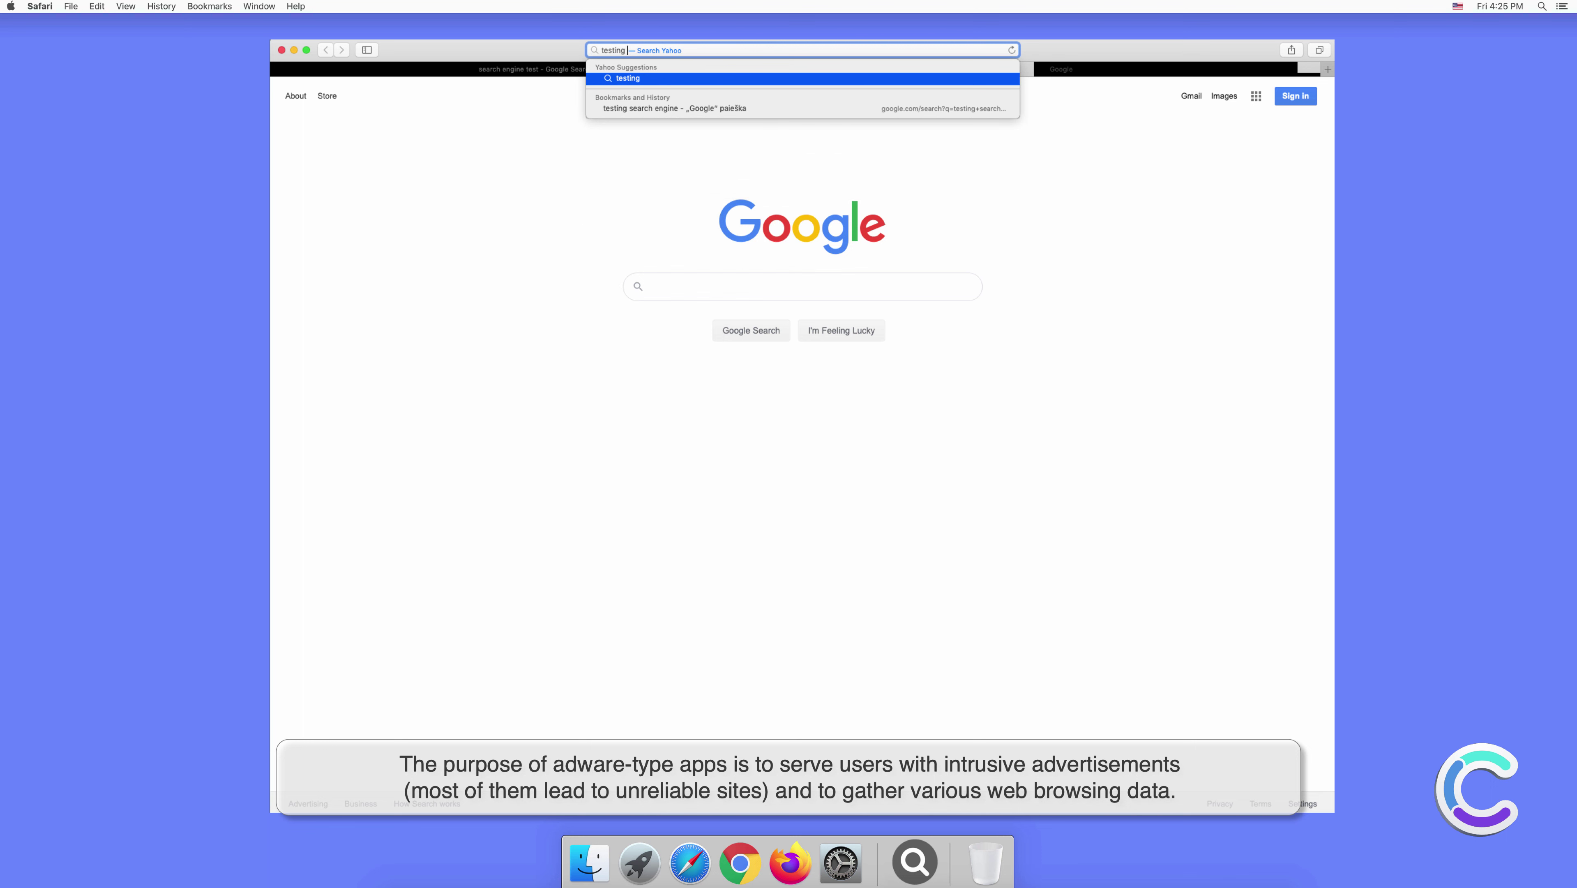
text( searr)
key(BackSpace)
text(ch)
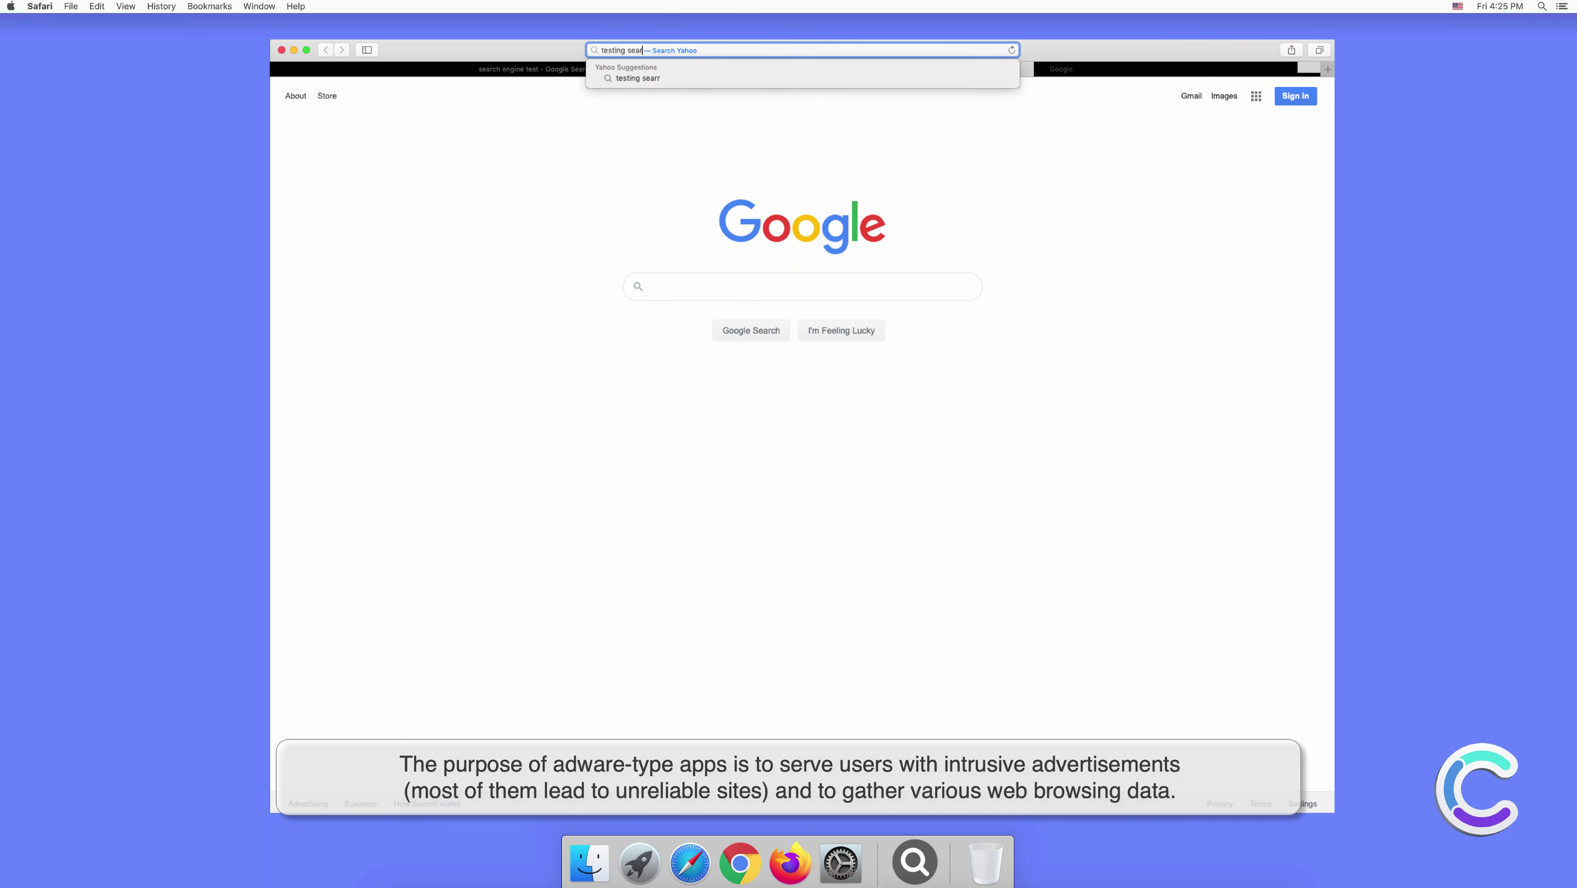
text( engine)
key(Return)
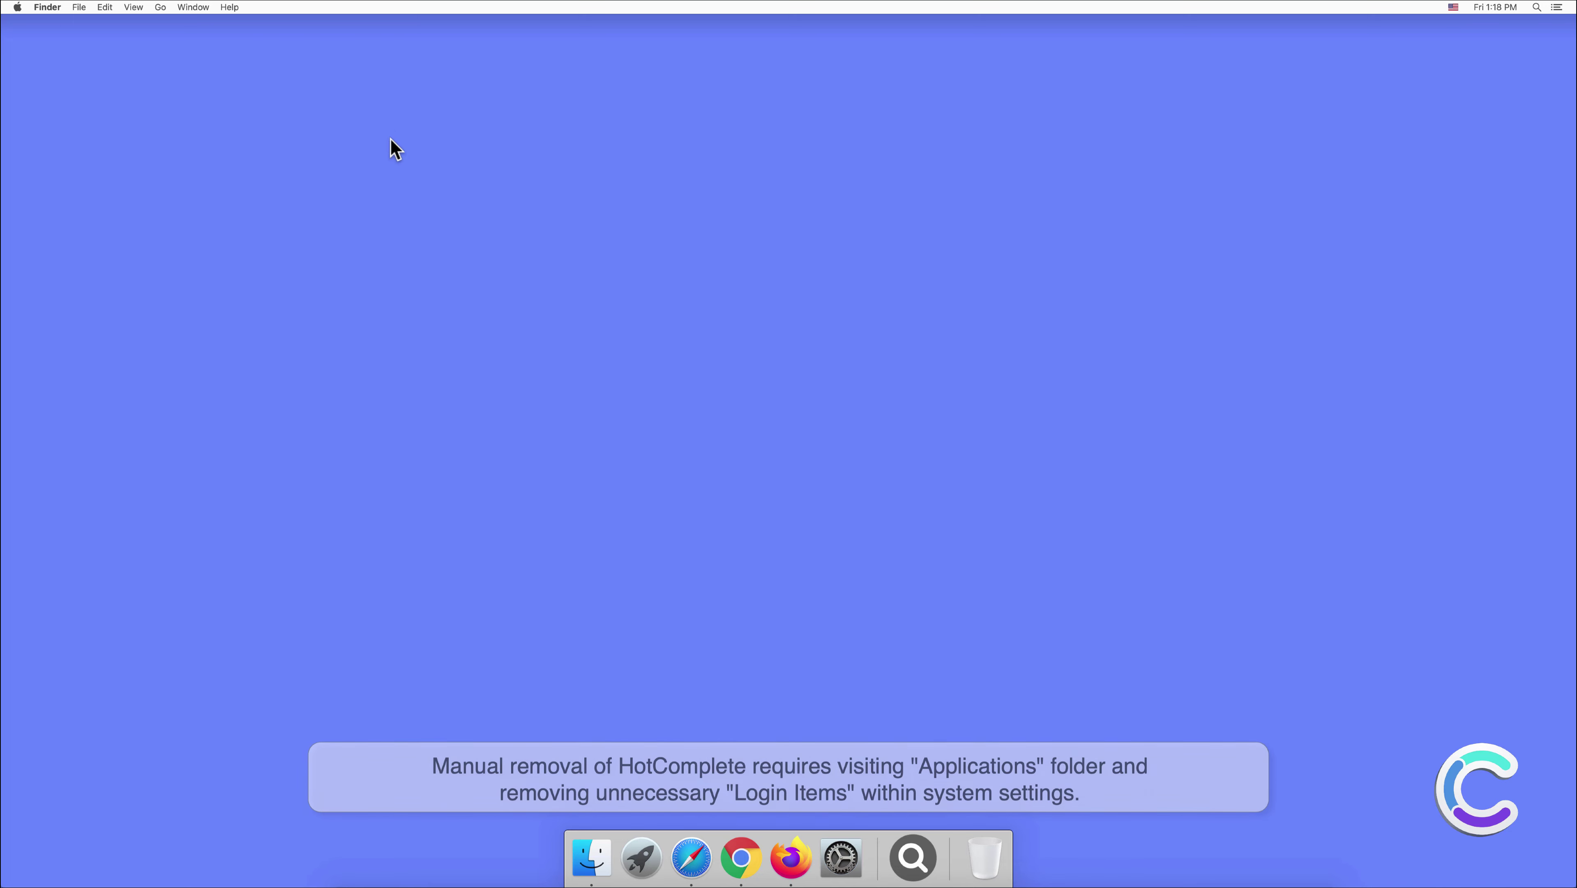
Trash the HotComplete app from Applications via its context menu, then close the Finder window.
click(597, 856)
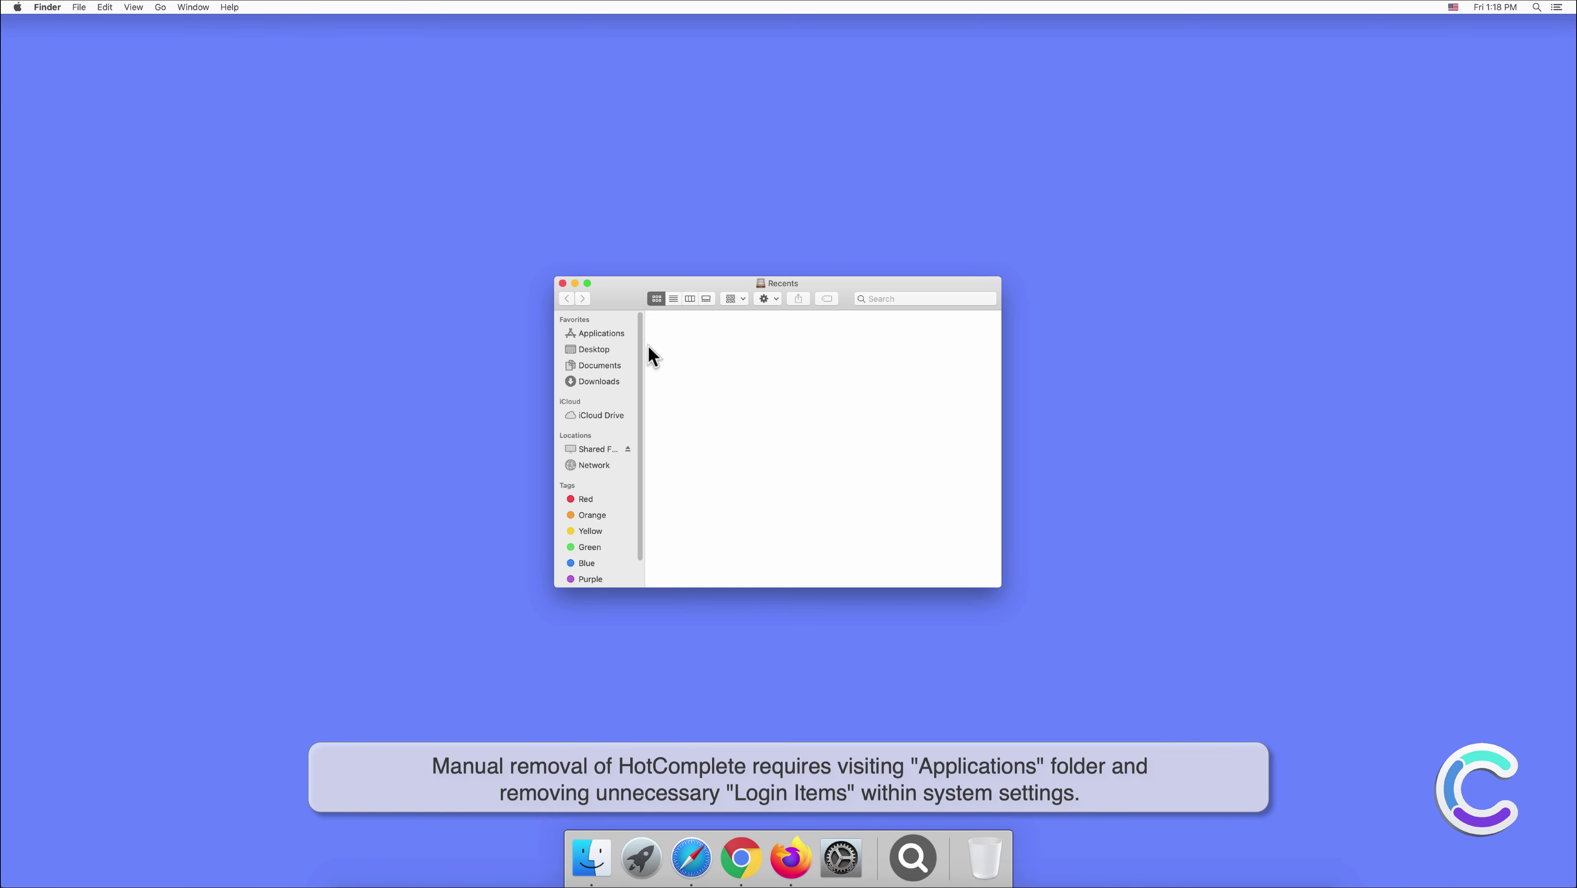
click(602, 333)
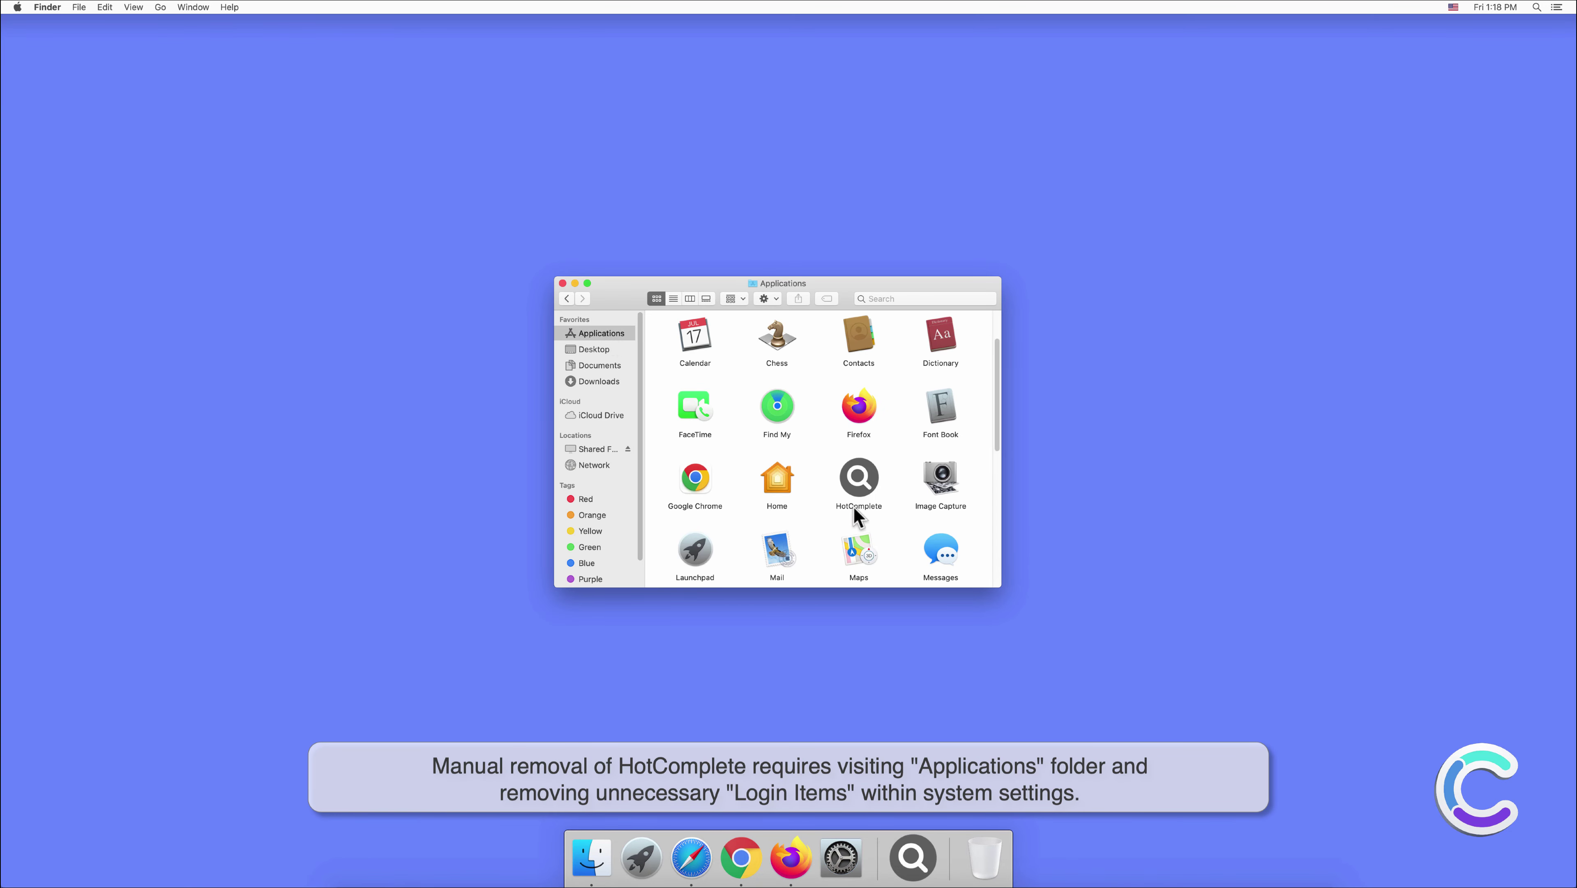
click(855, 481)
right_click(855, 477)
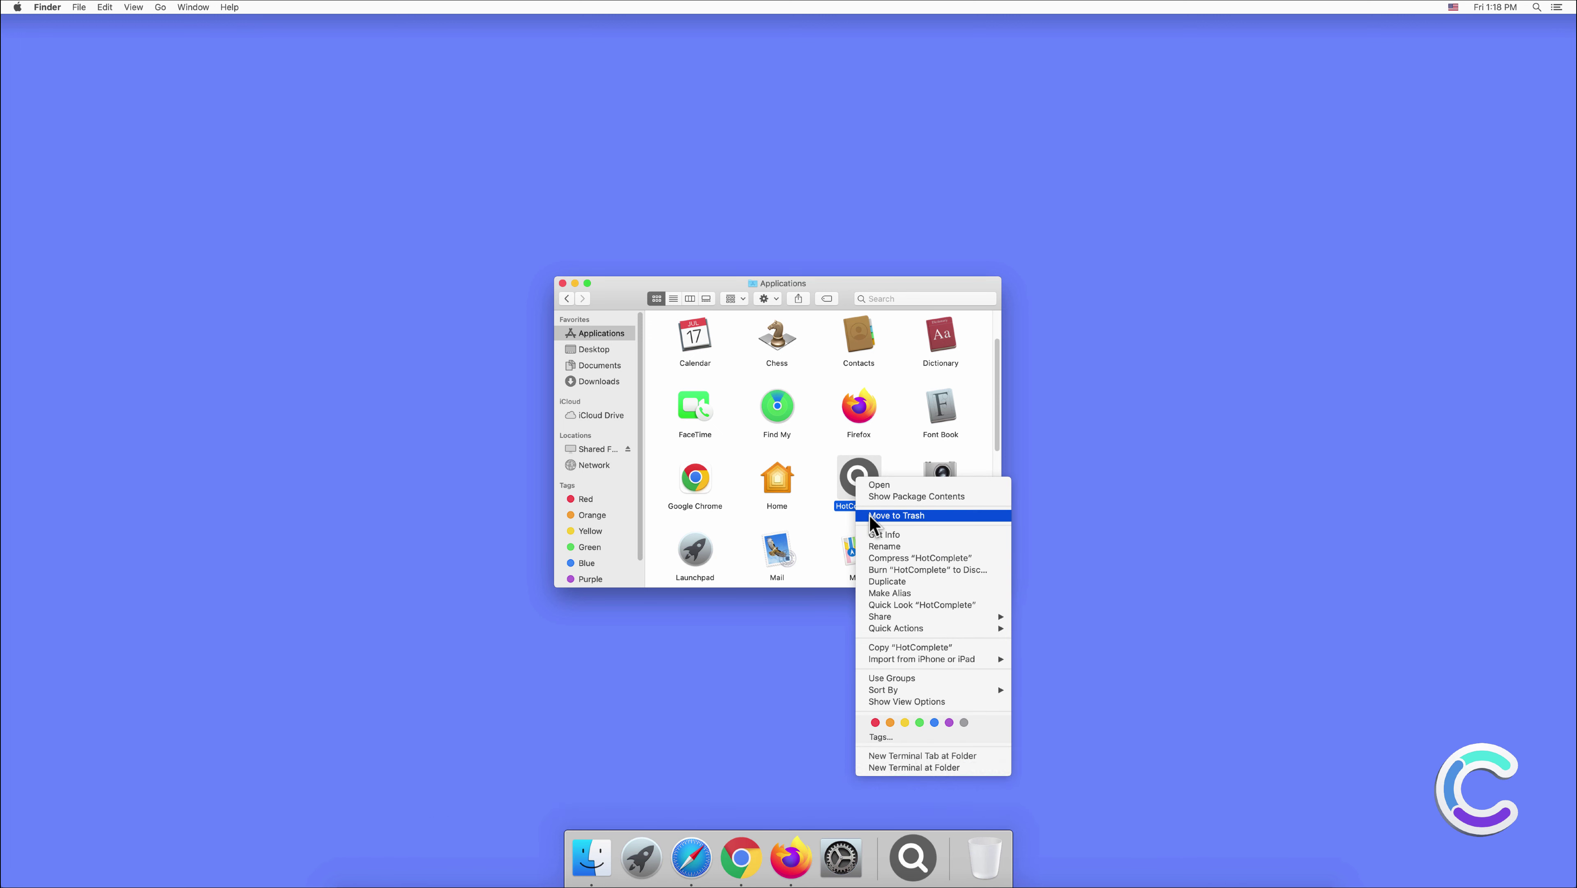
click(868, 514)
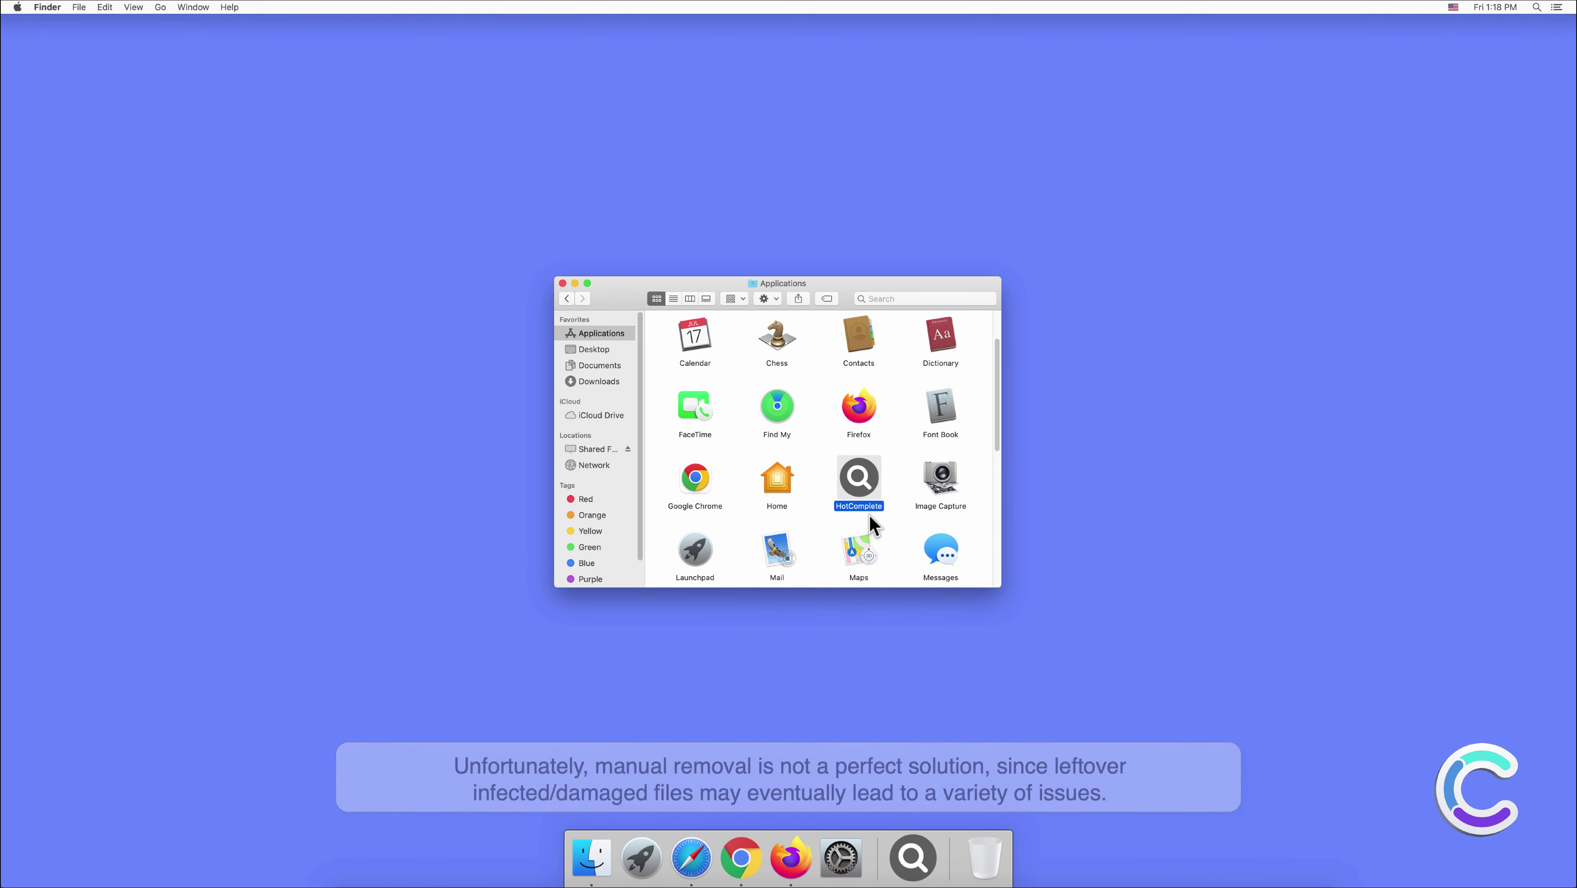
click(563, 283)
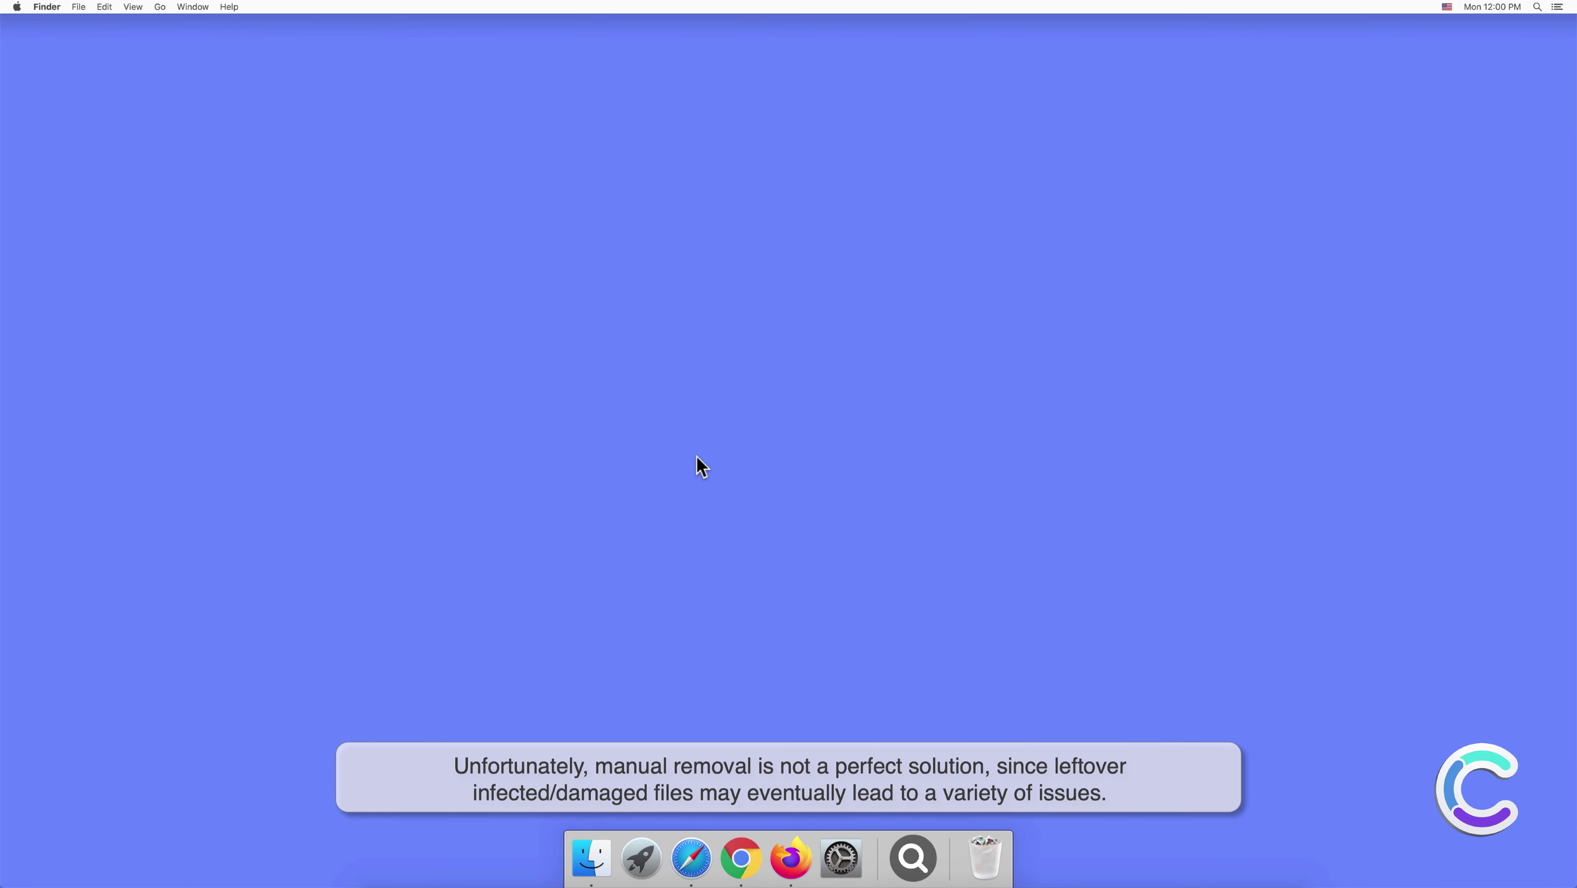
Show the Login Items tab of Users & Groups in System Preferences.
click(843, 855)
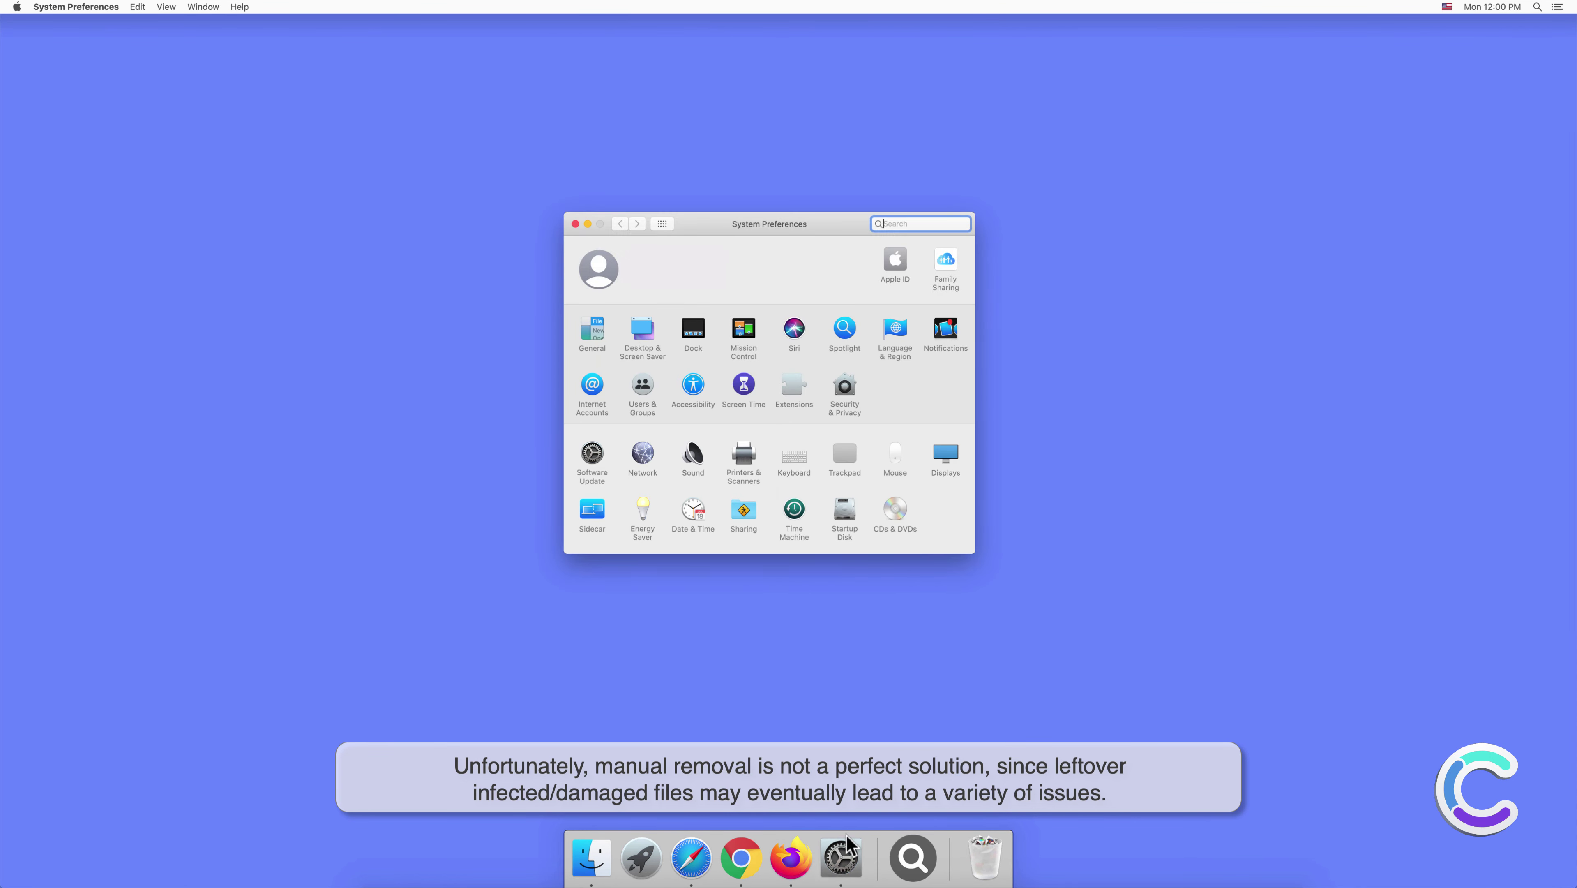
click(640, 388)
click(847, 254)
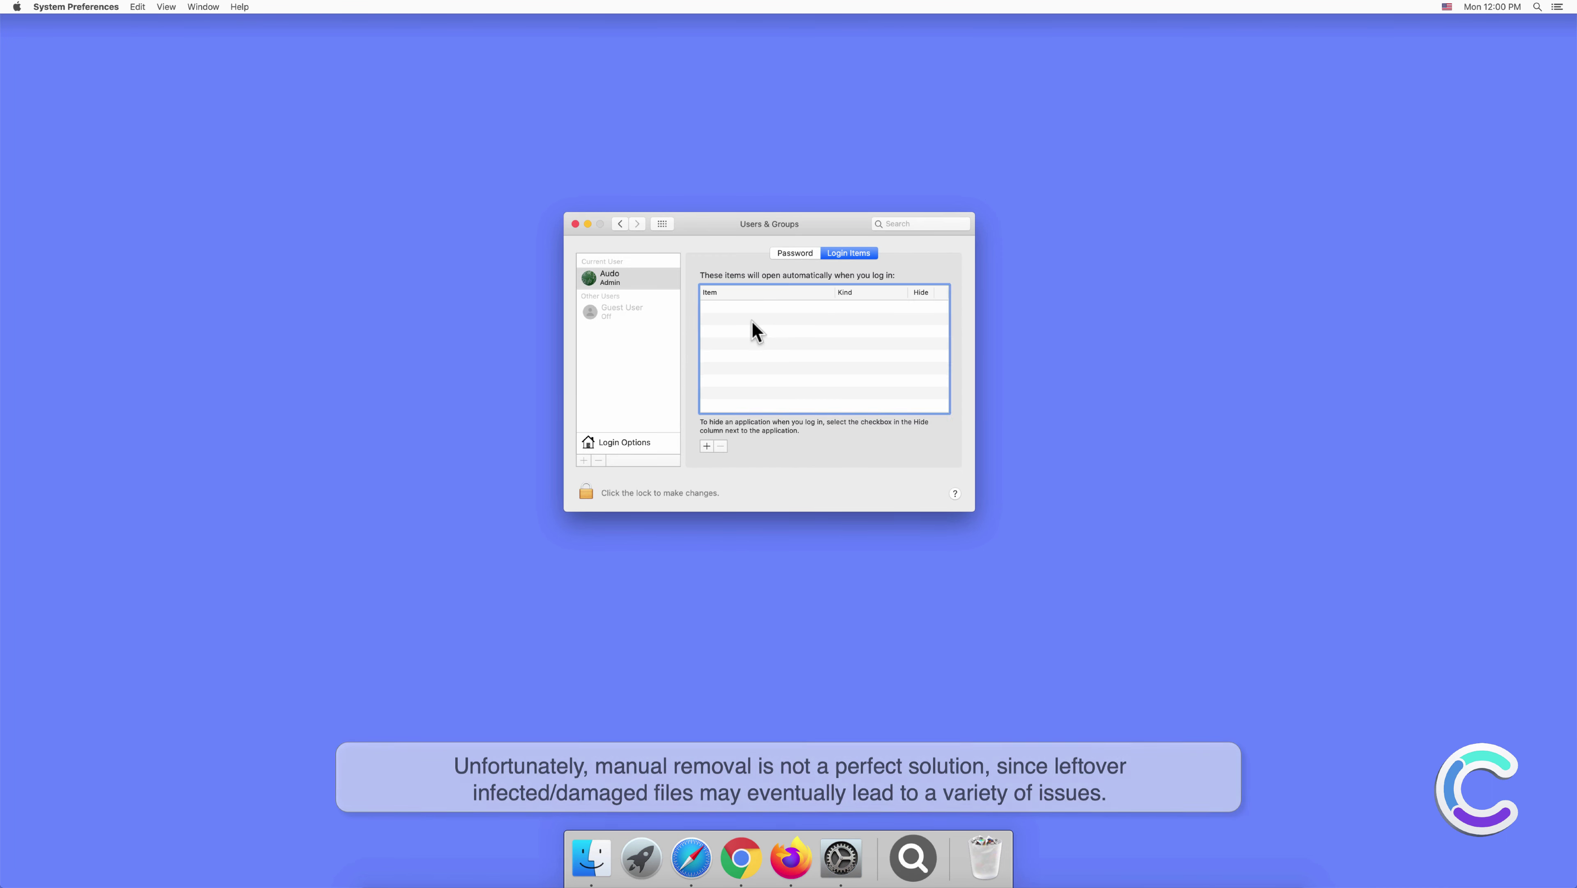
Close Users & Groups and remove the magnifying-glass app via Options > Remove from Dock.
click(575, 222)
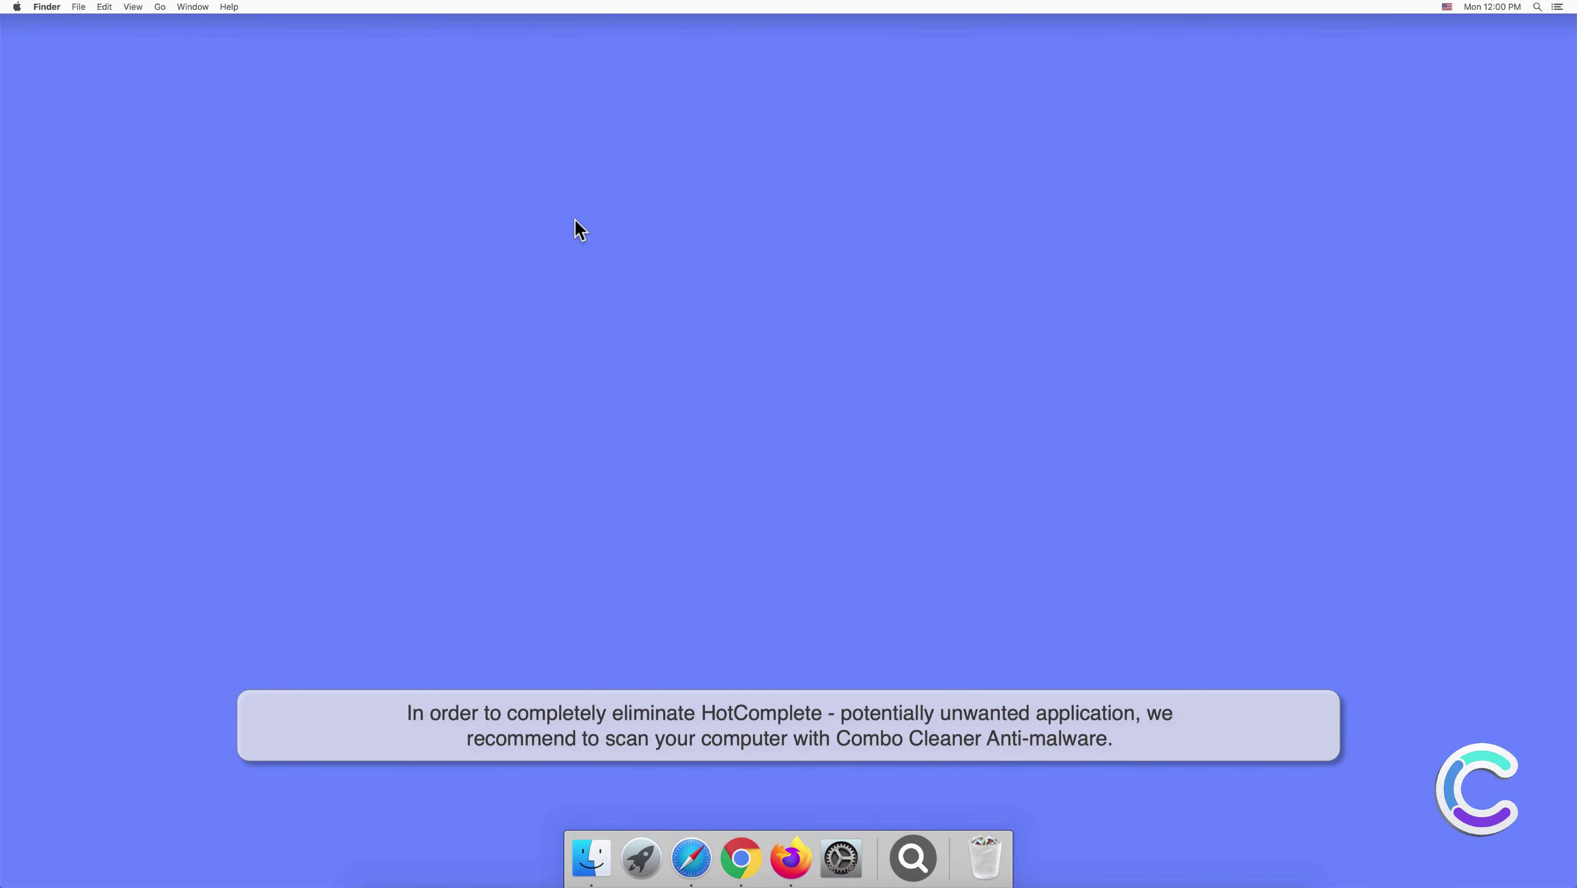
right_click(912, 840)
mouse_move(945, 777)
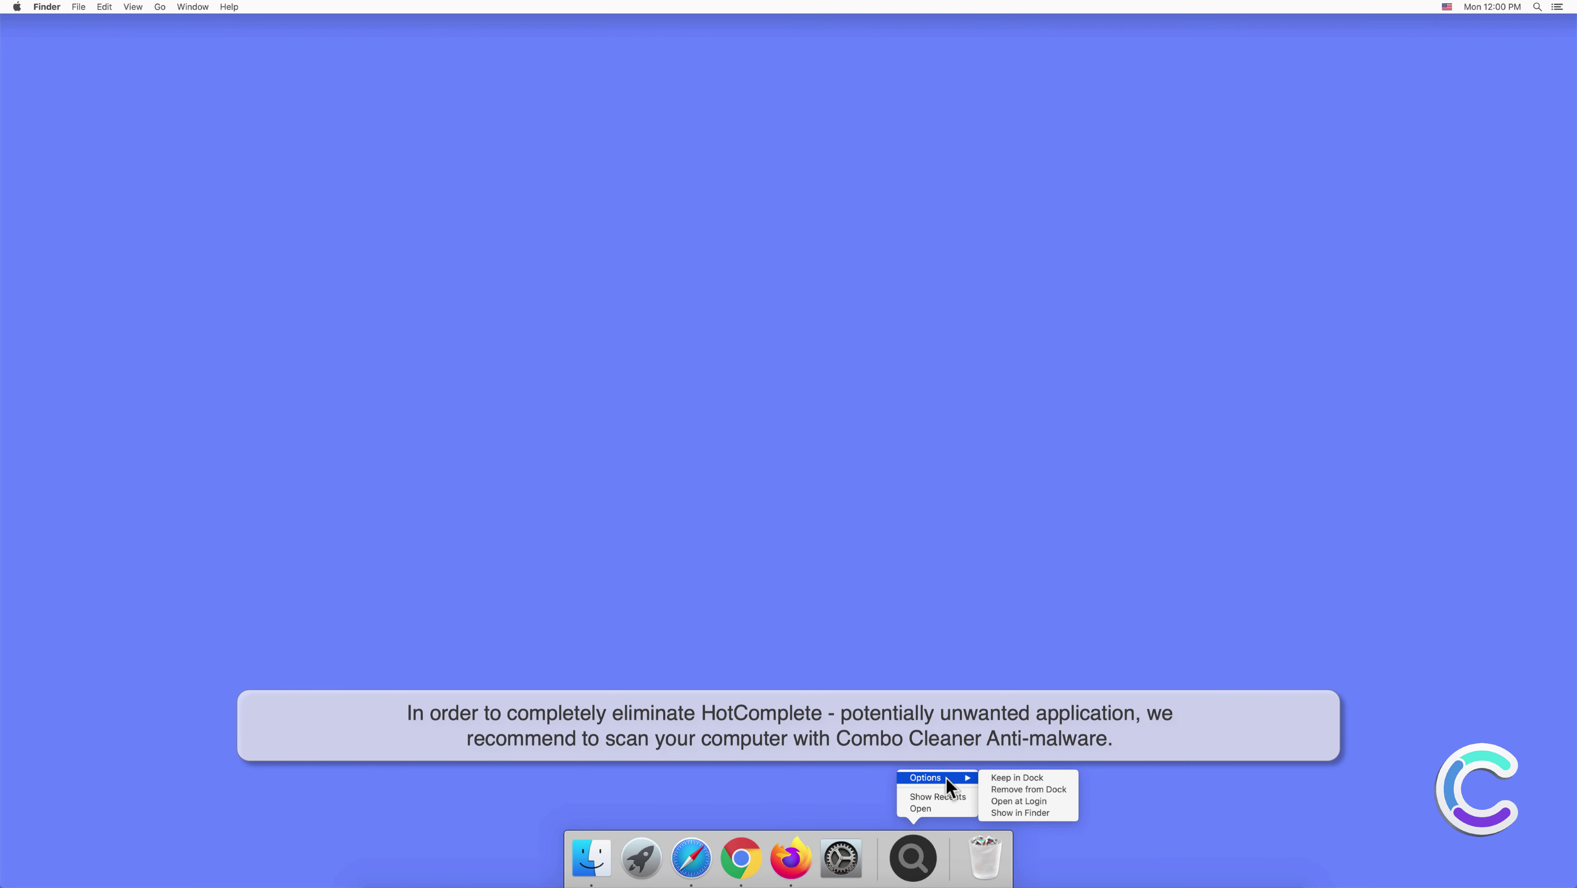
click(997, 788)
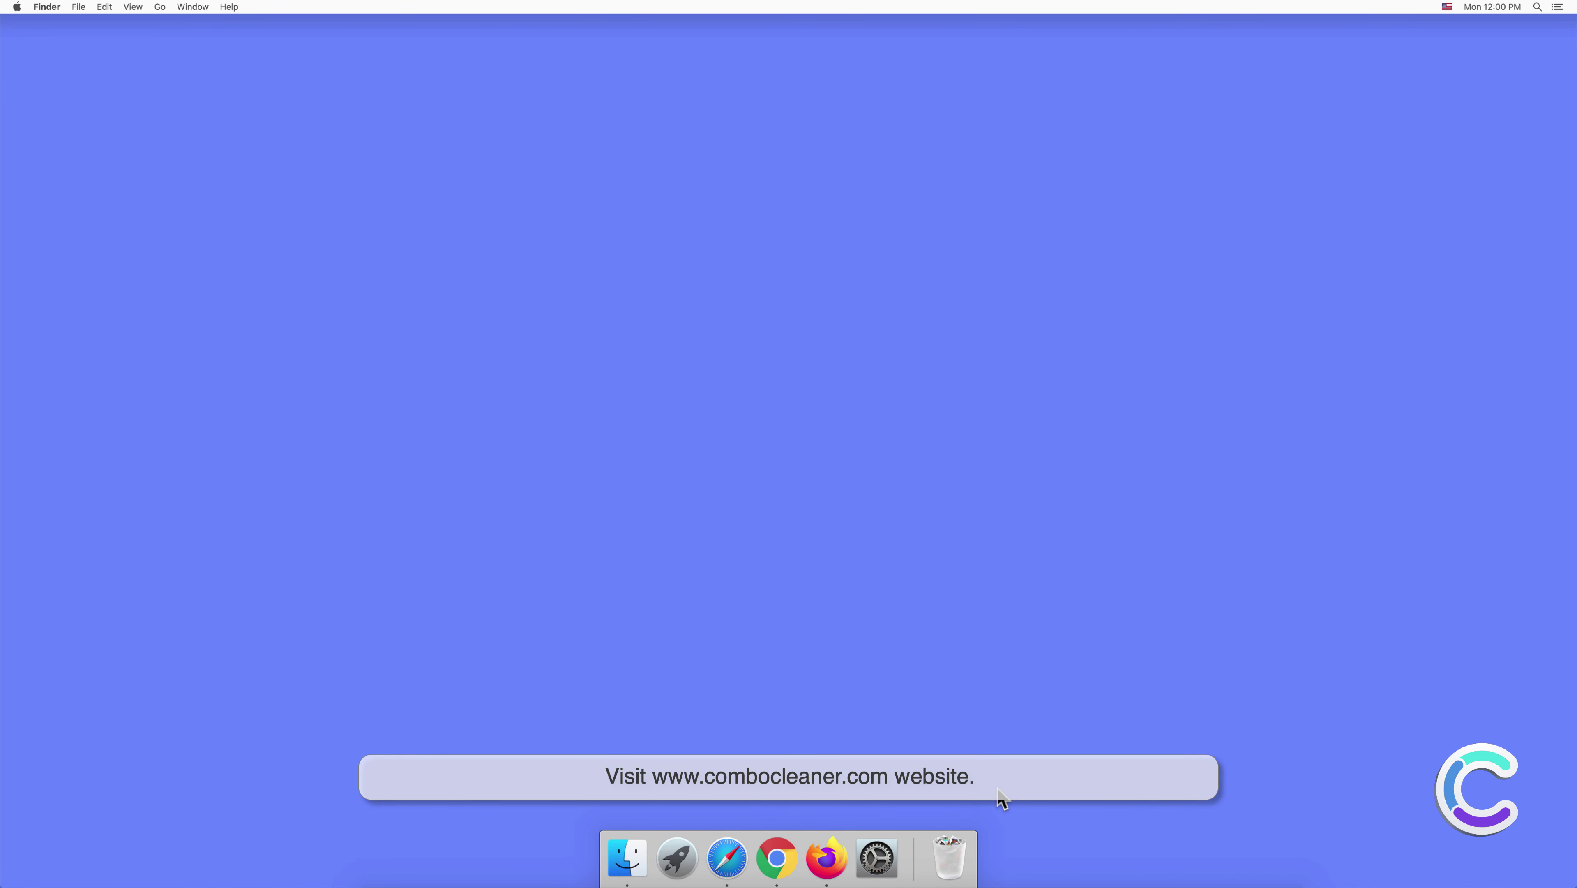
click(726, 858)
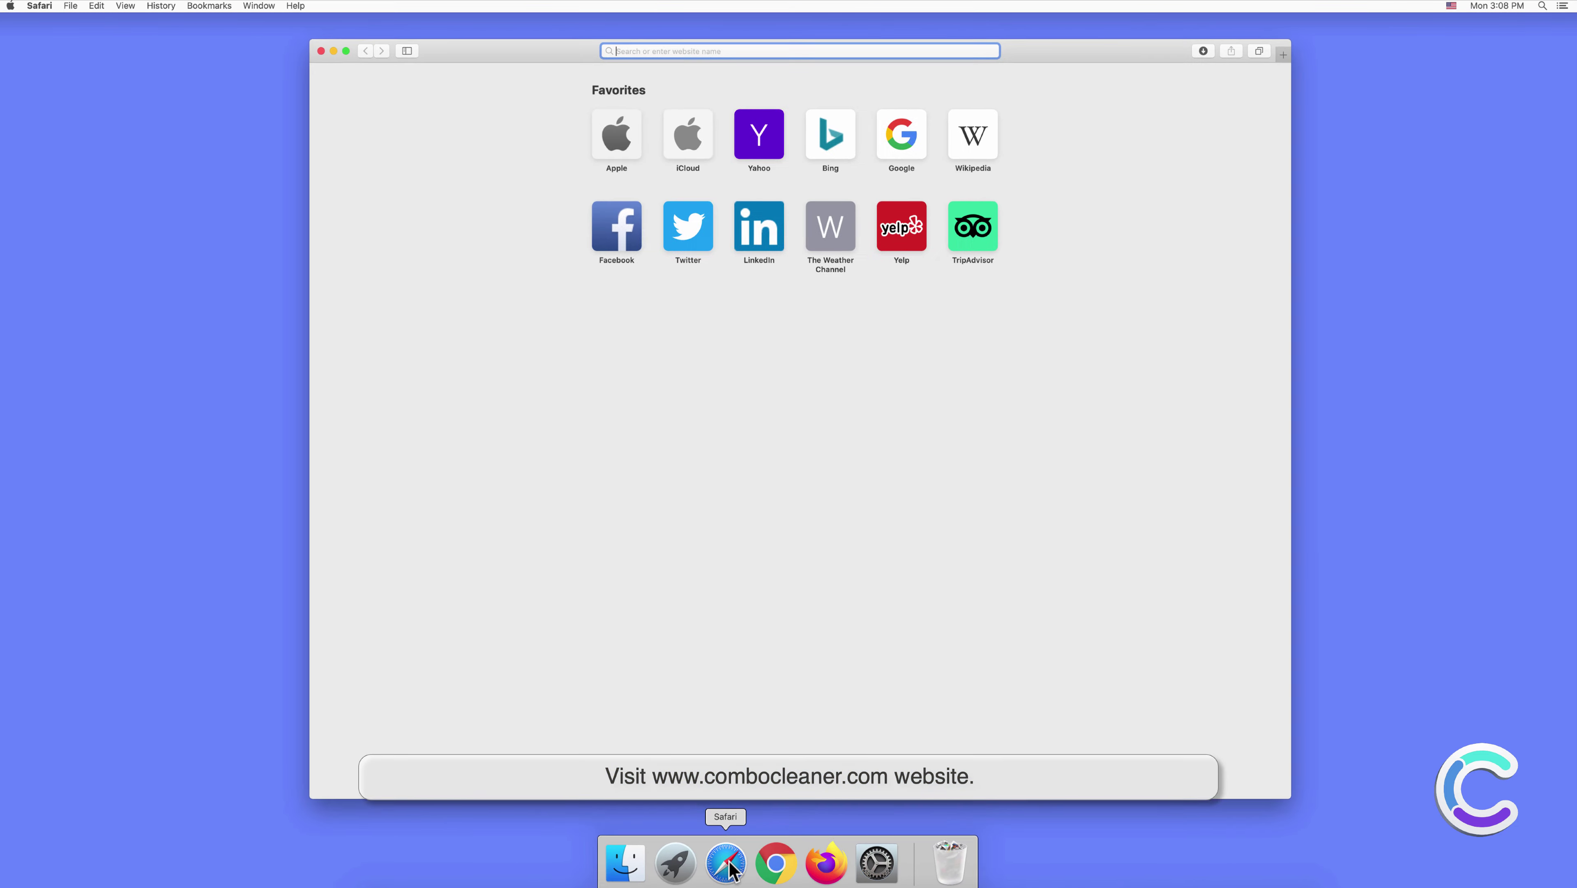
text(www)
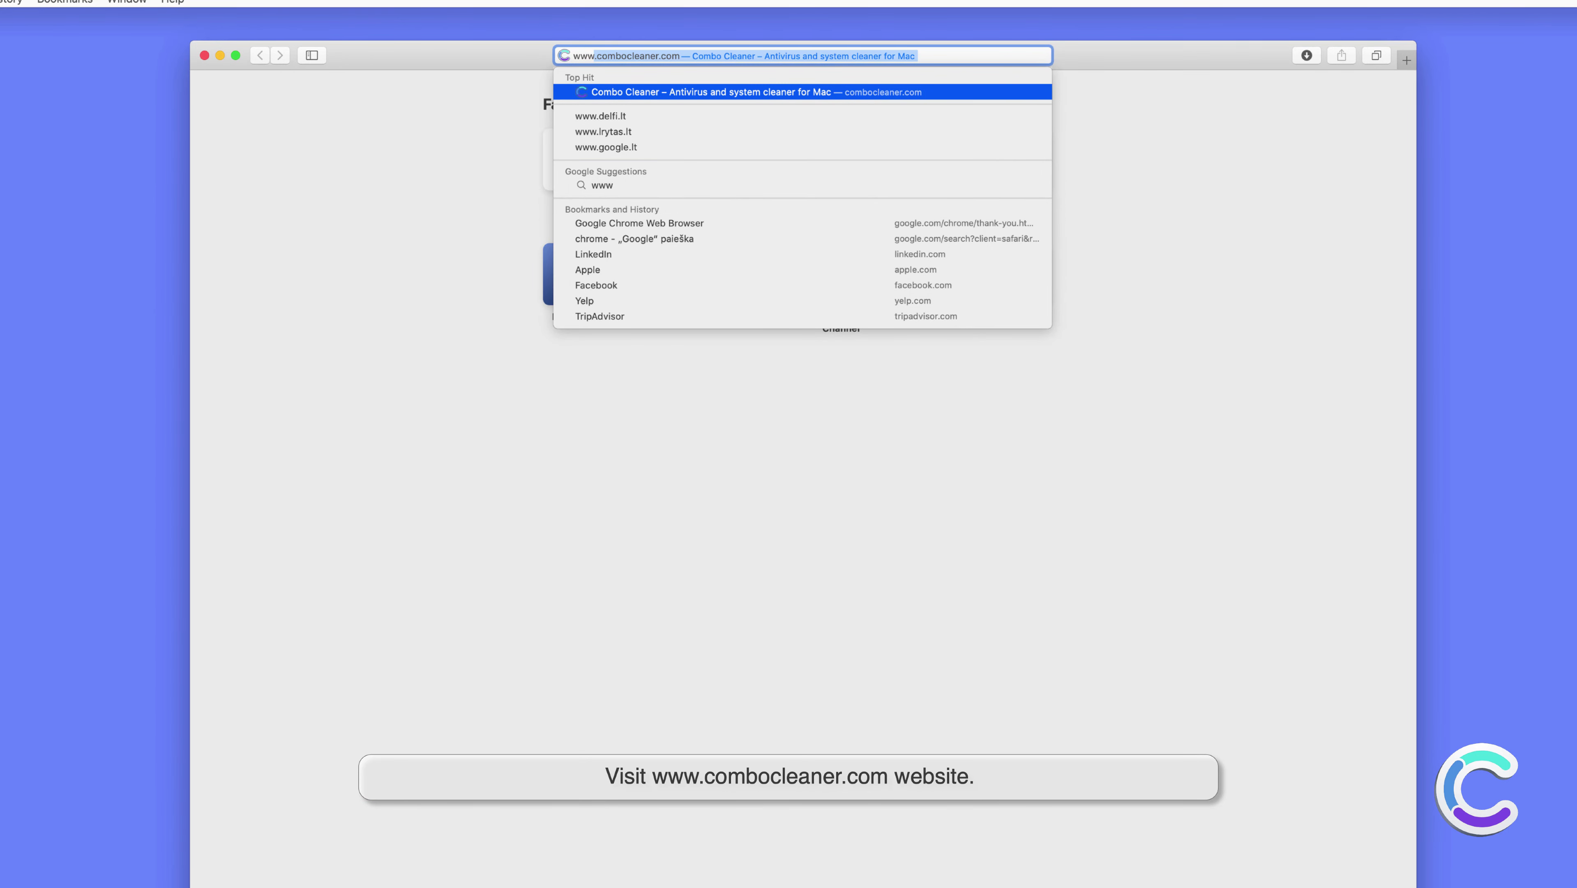
text(.combocleaner)
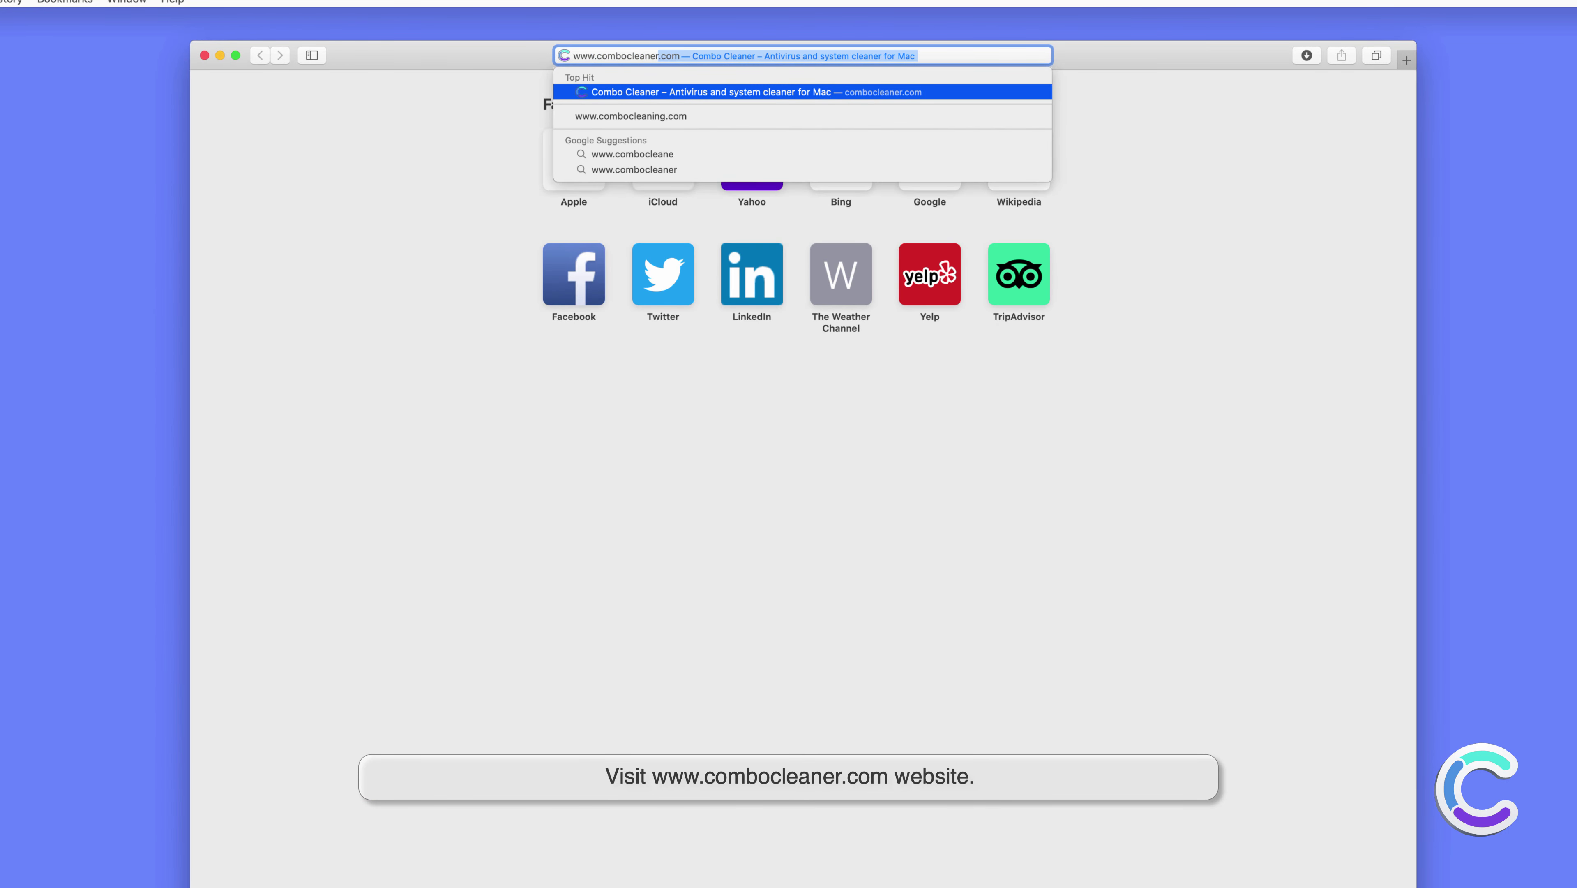
text(.com)
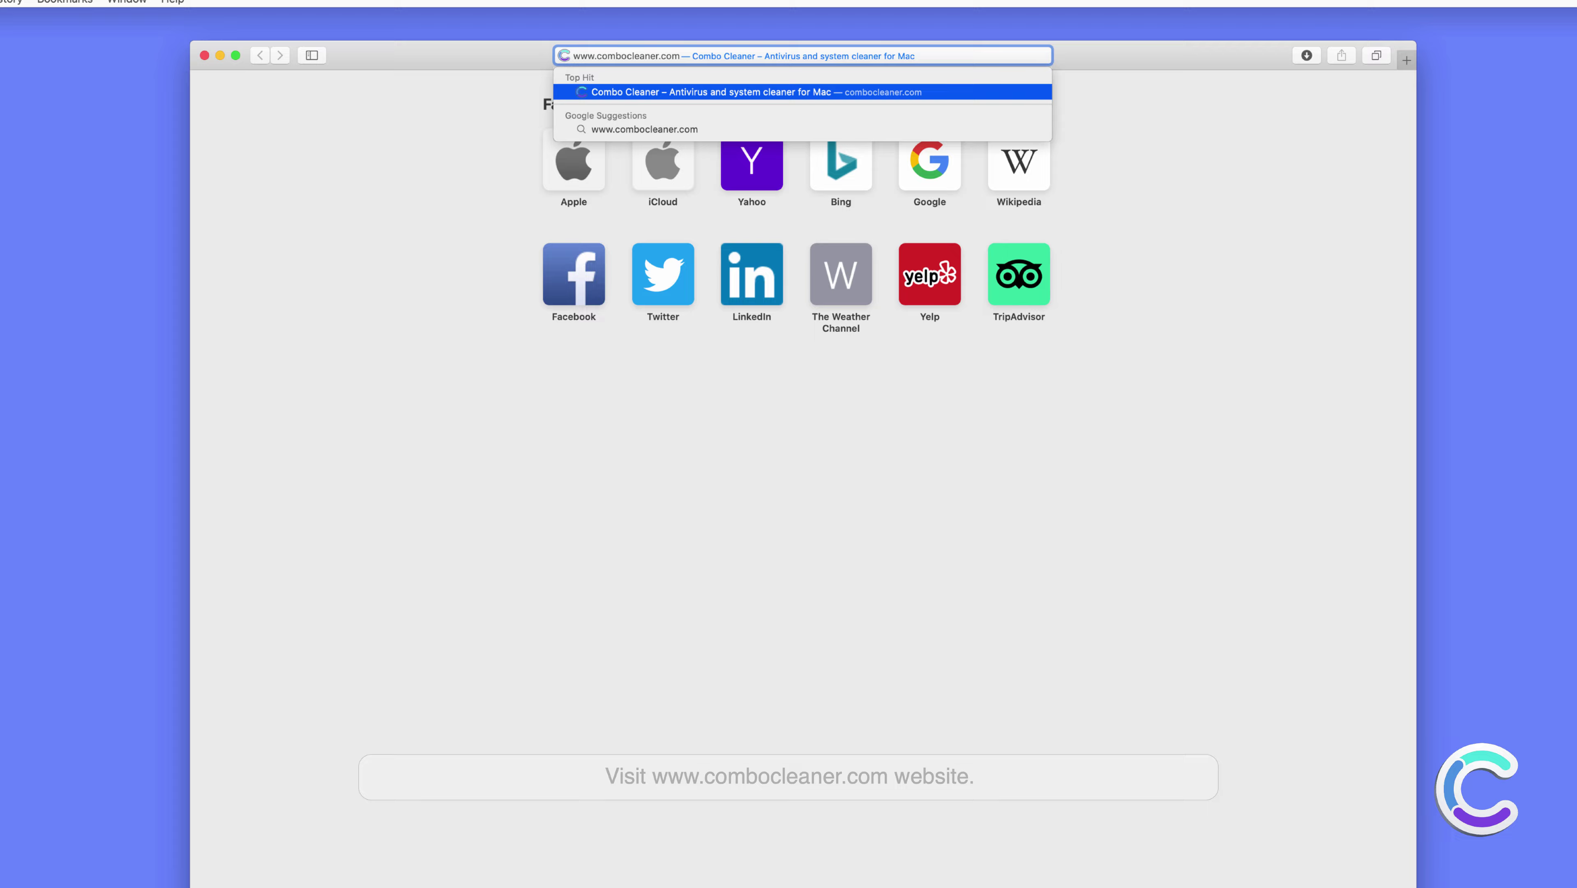
key(Return)
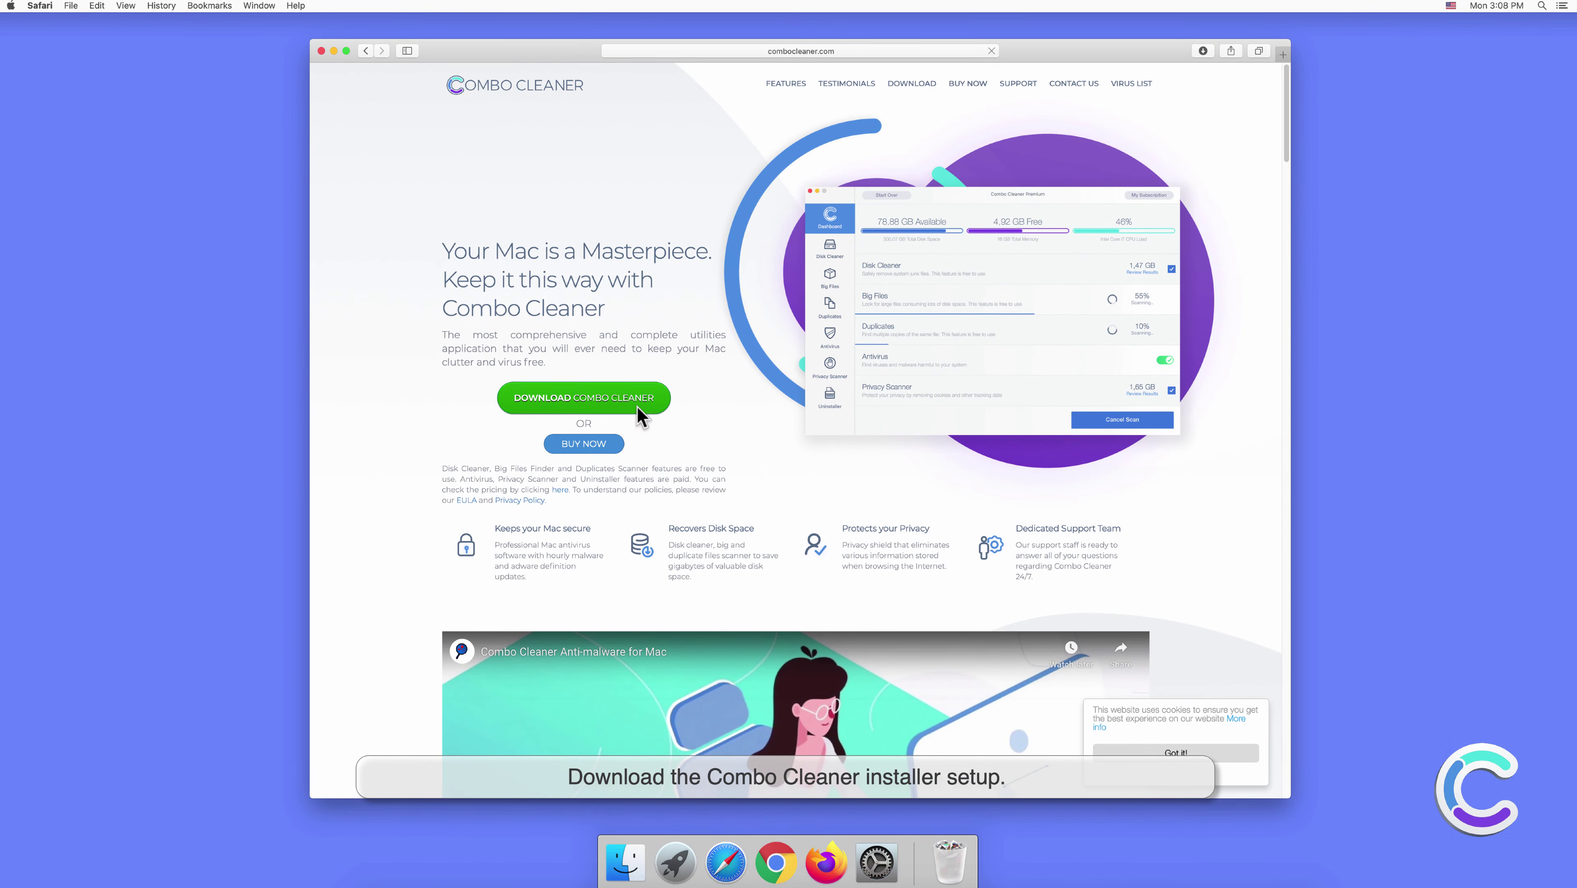
Open combocleaner.dmg from Safari's Downloads and drag Combo Cleaner onto the Applications folder.
click(1199, 53)
click(1192, 100)
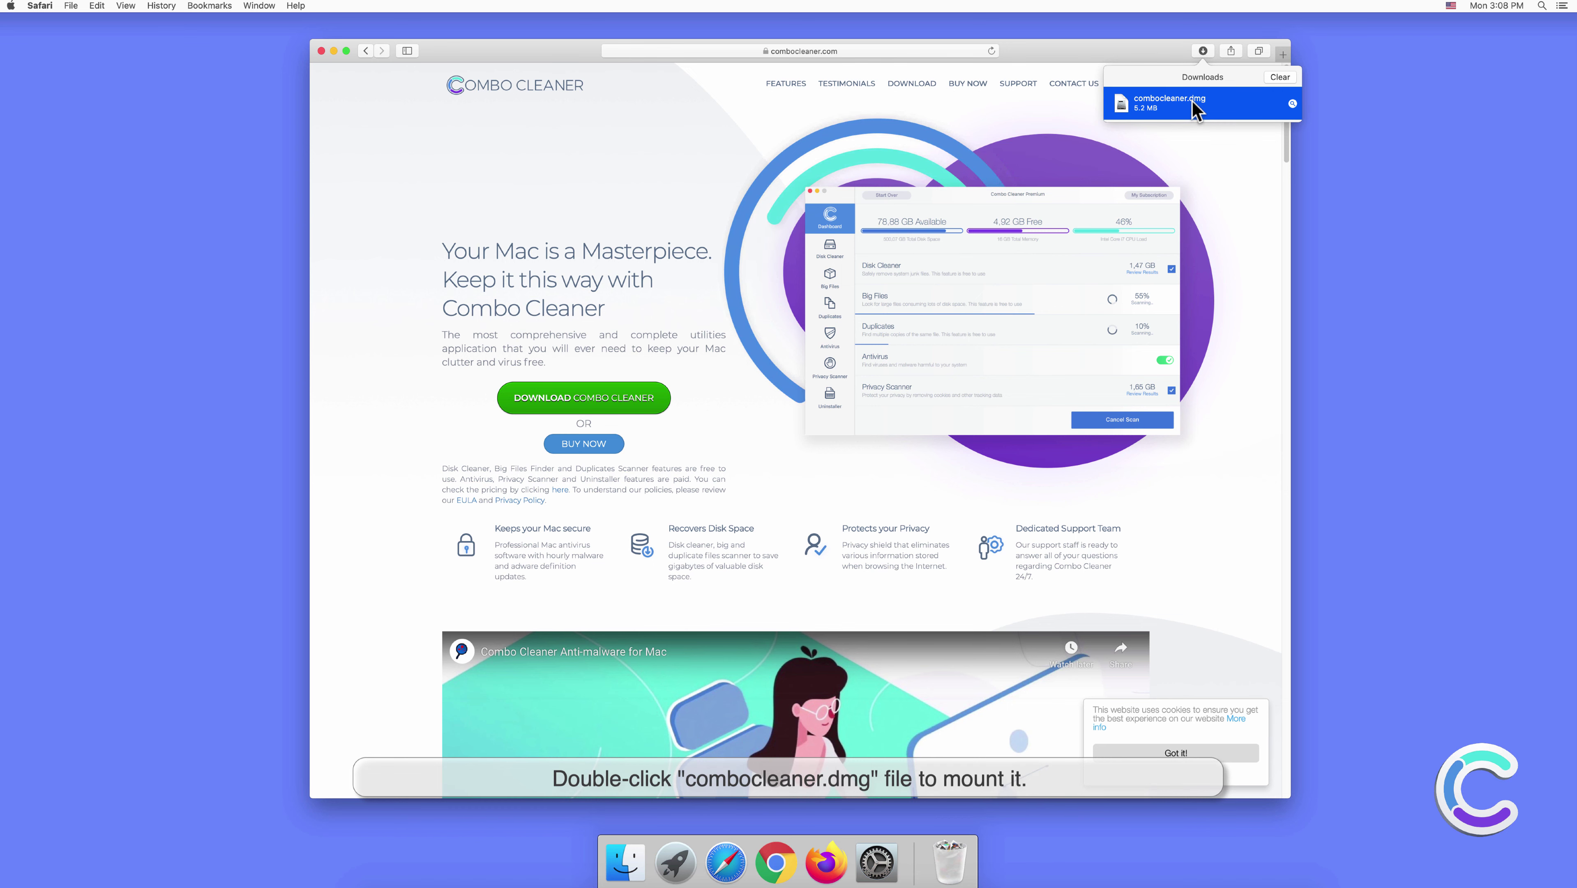
double_click(1191, 101)
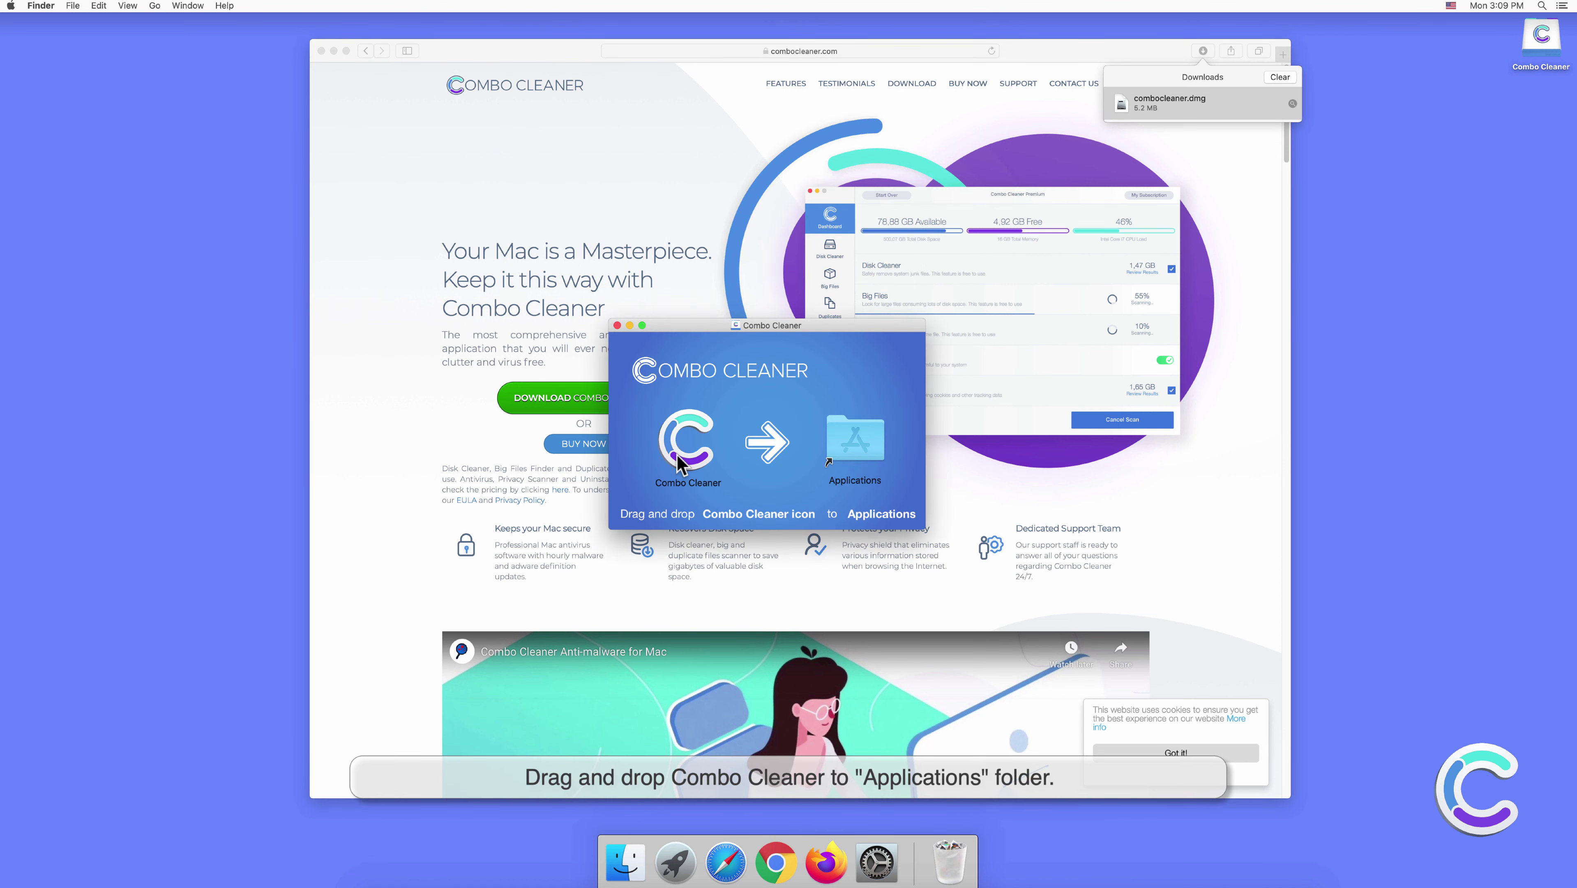
drag(686, 451, 849, 463)
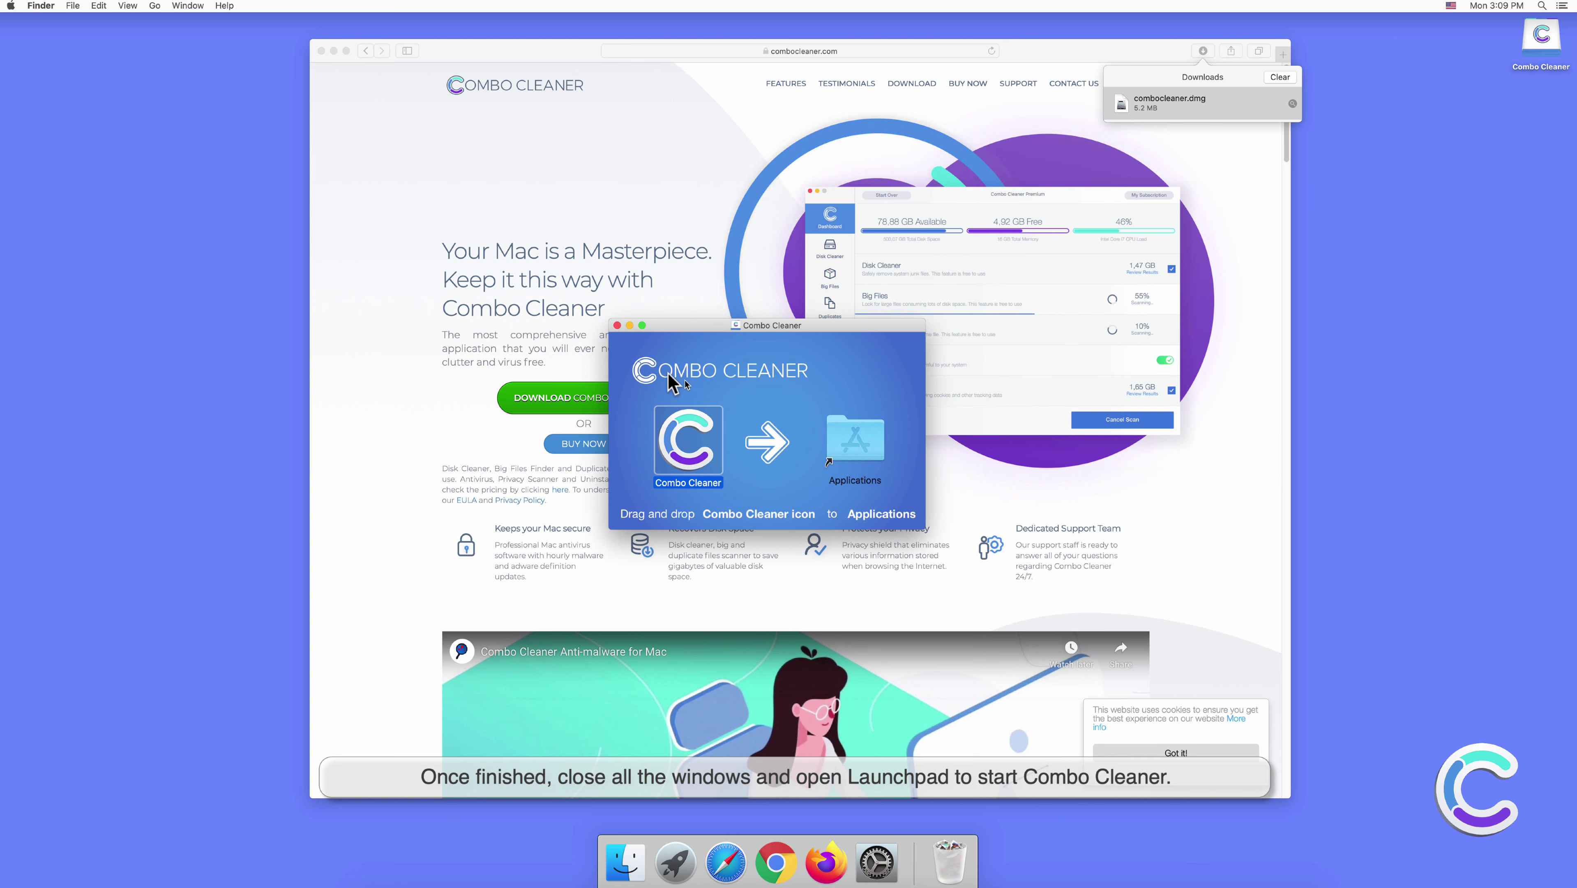
Close the Combo Cleaner disk-image window and the Safari window.
click(617, 325)
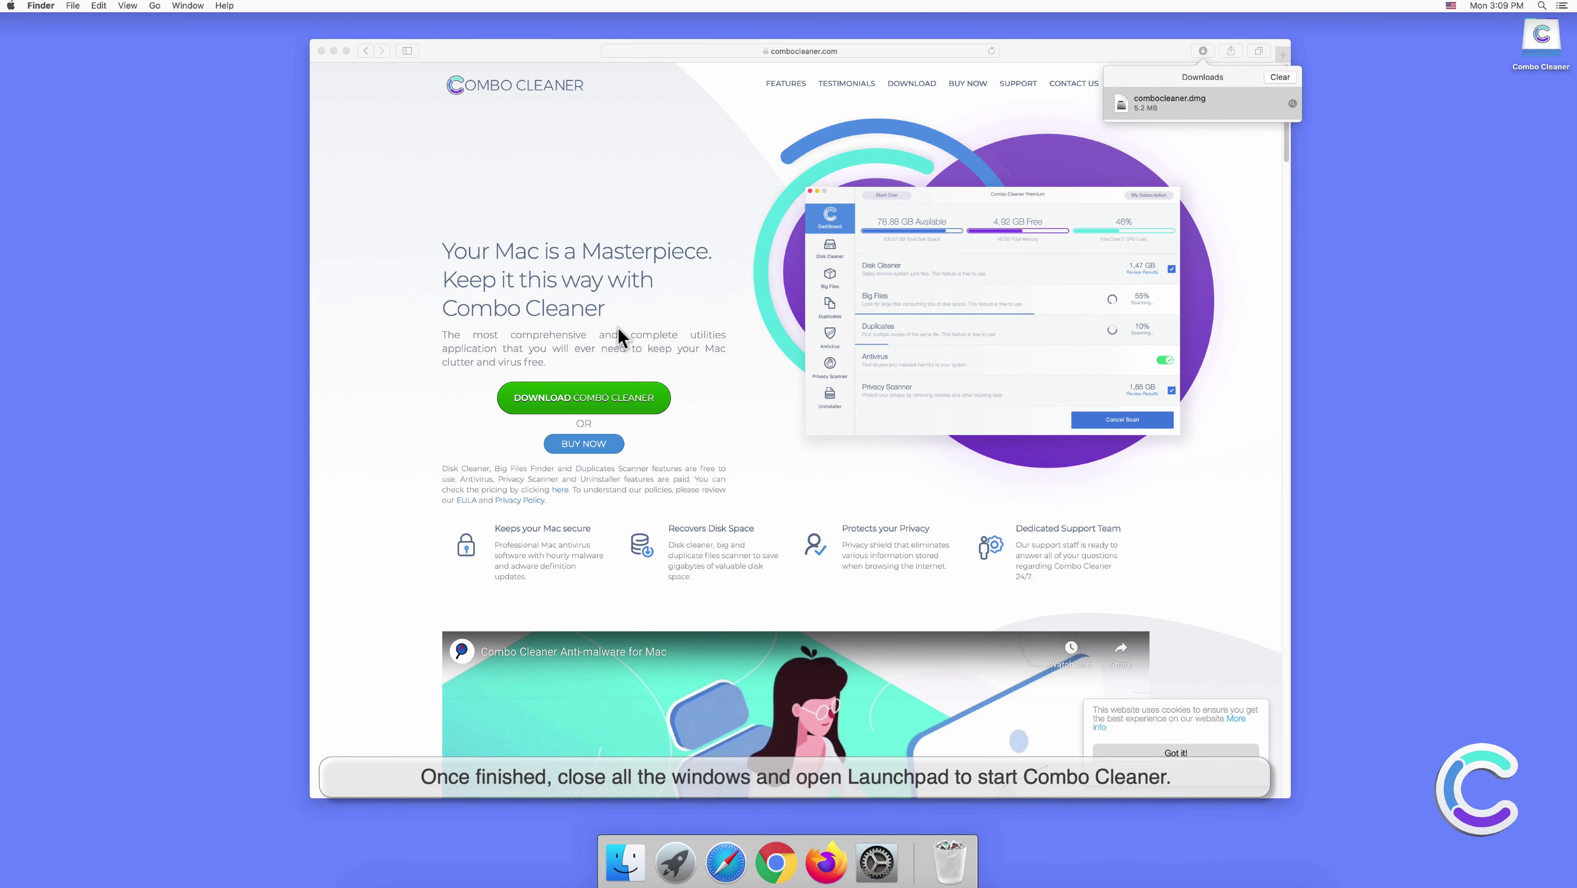
click(322, 62)
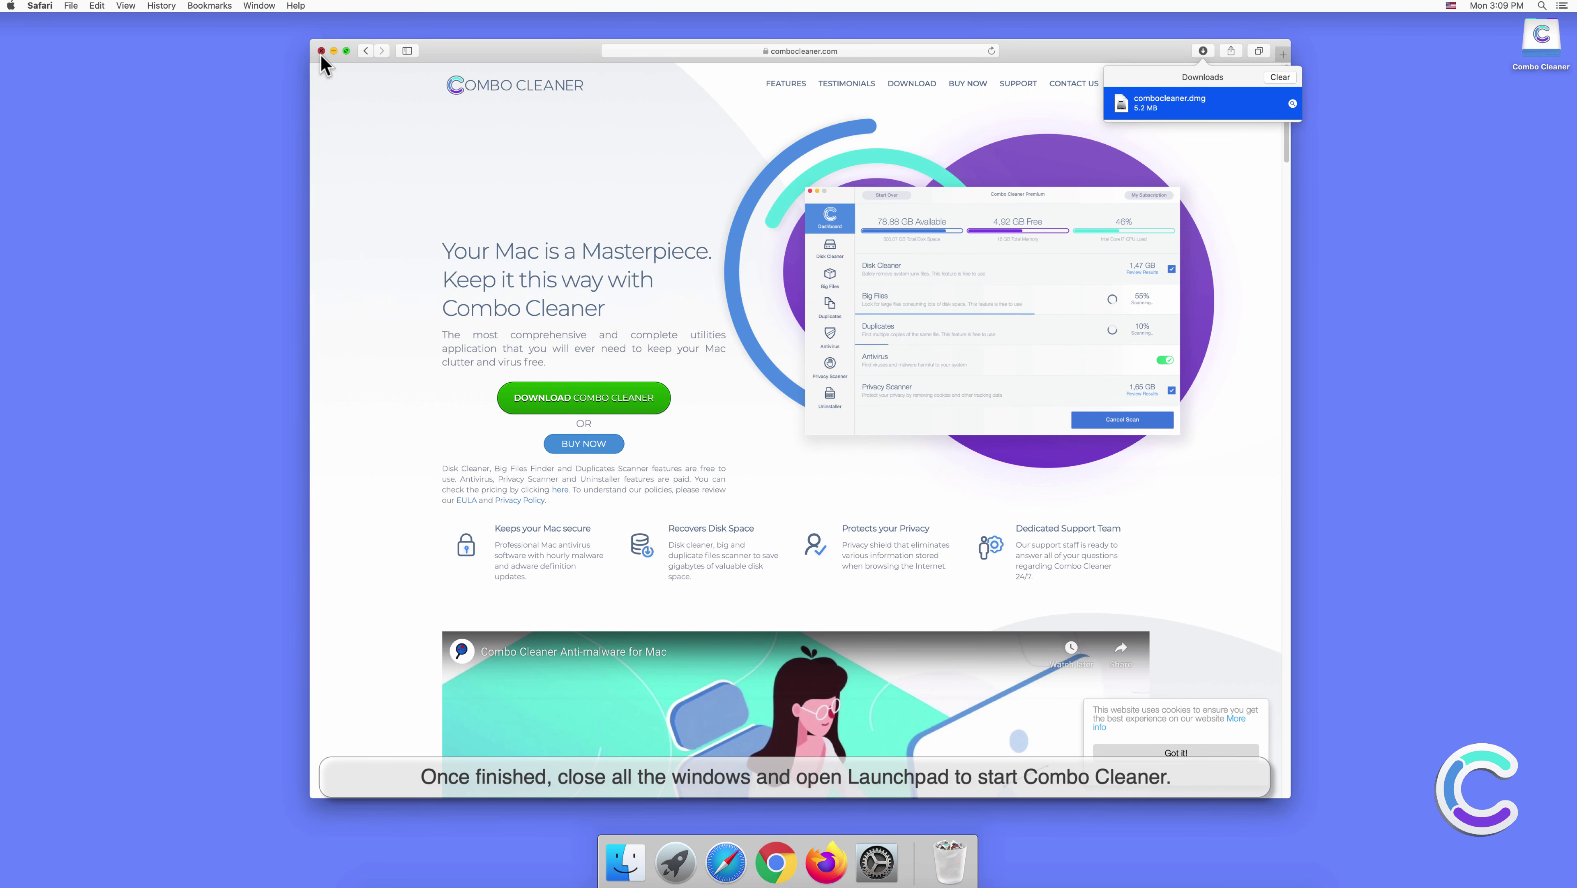
click(322, 51)
Launch Combo Cleaner from Launchpad, confirming Open in the internet-download warning.
click(672, 861)
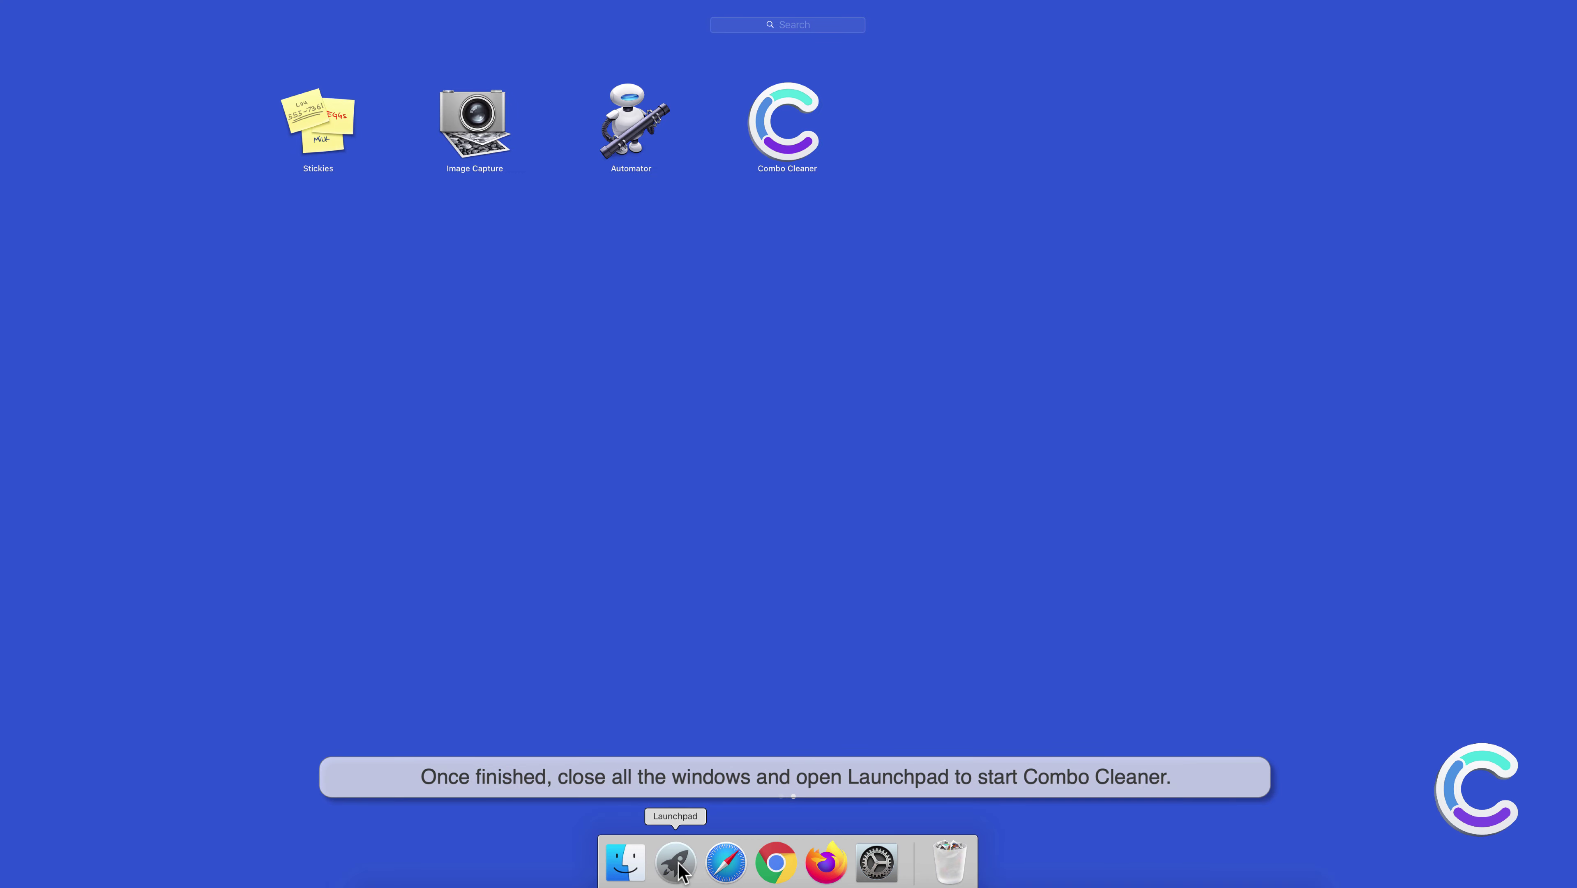
click(784, 125)
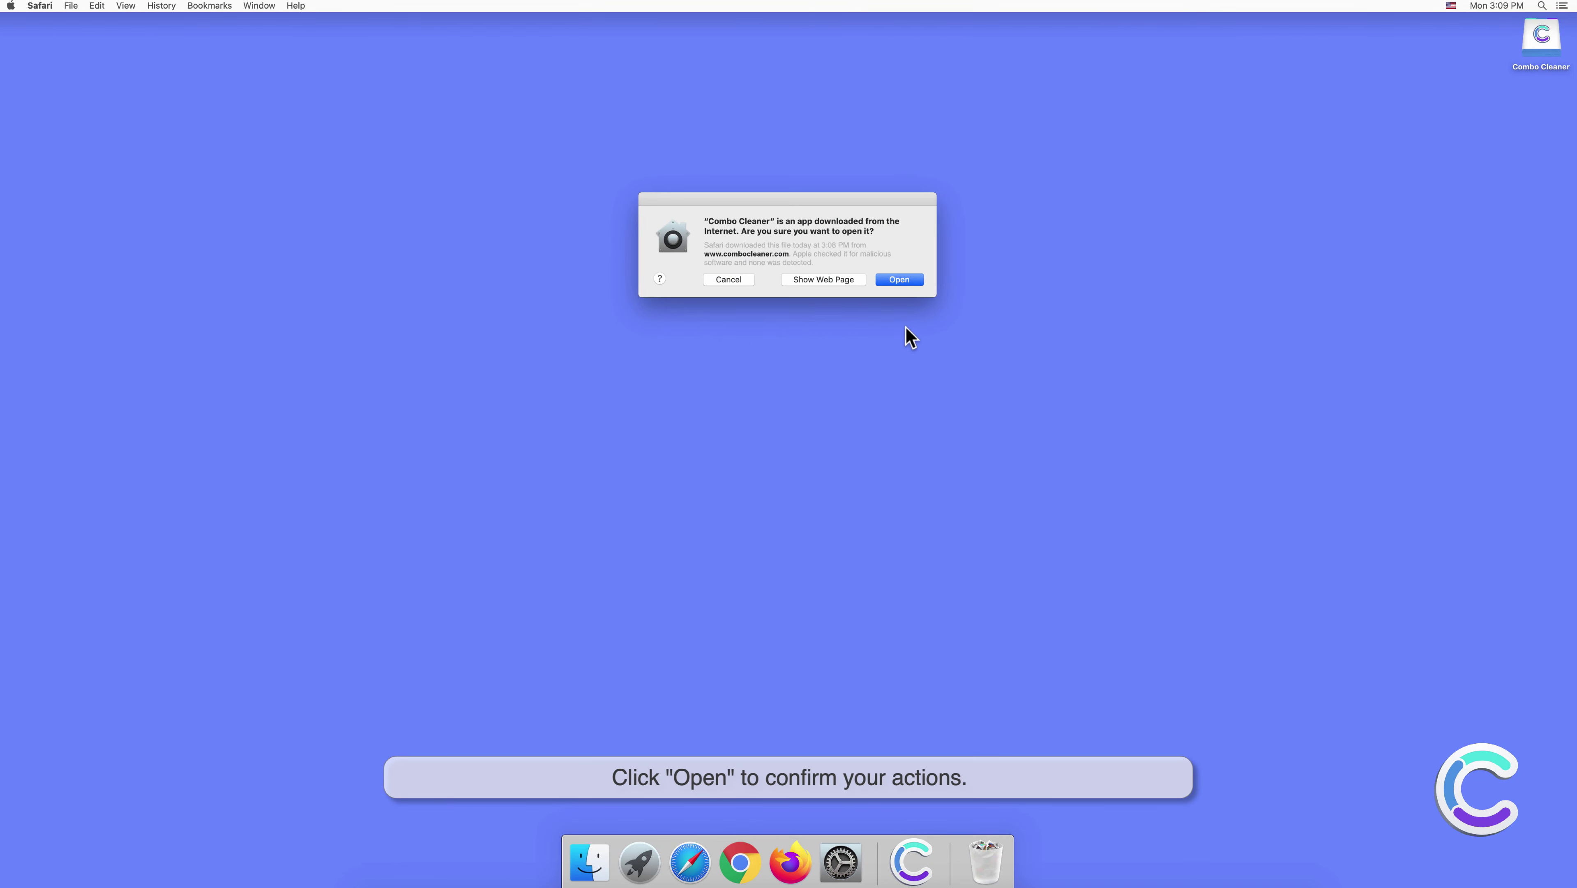
click(901, 280)
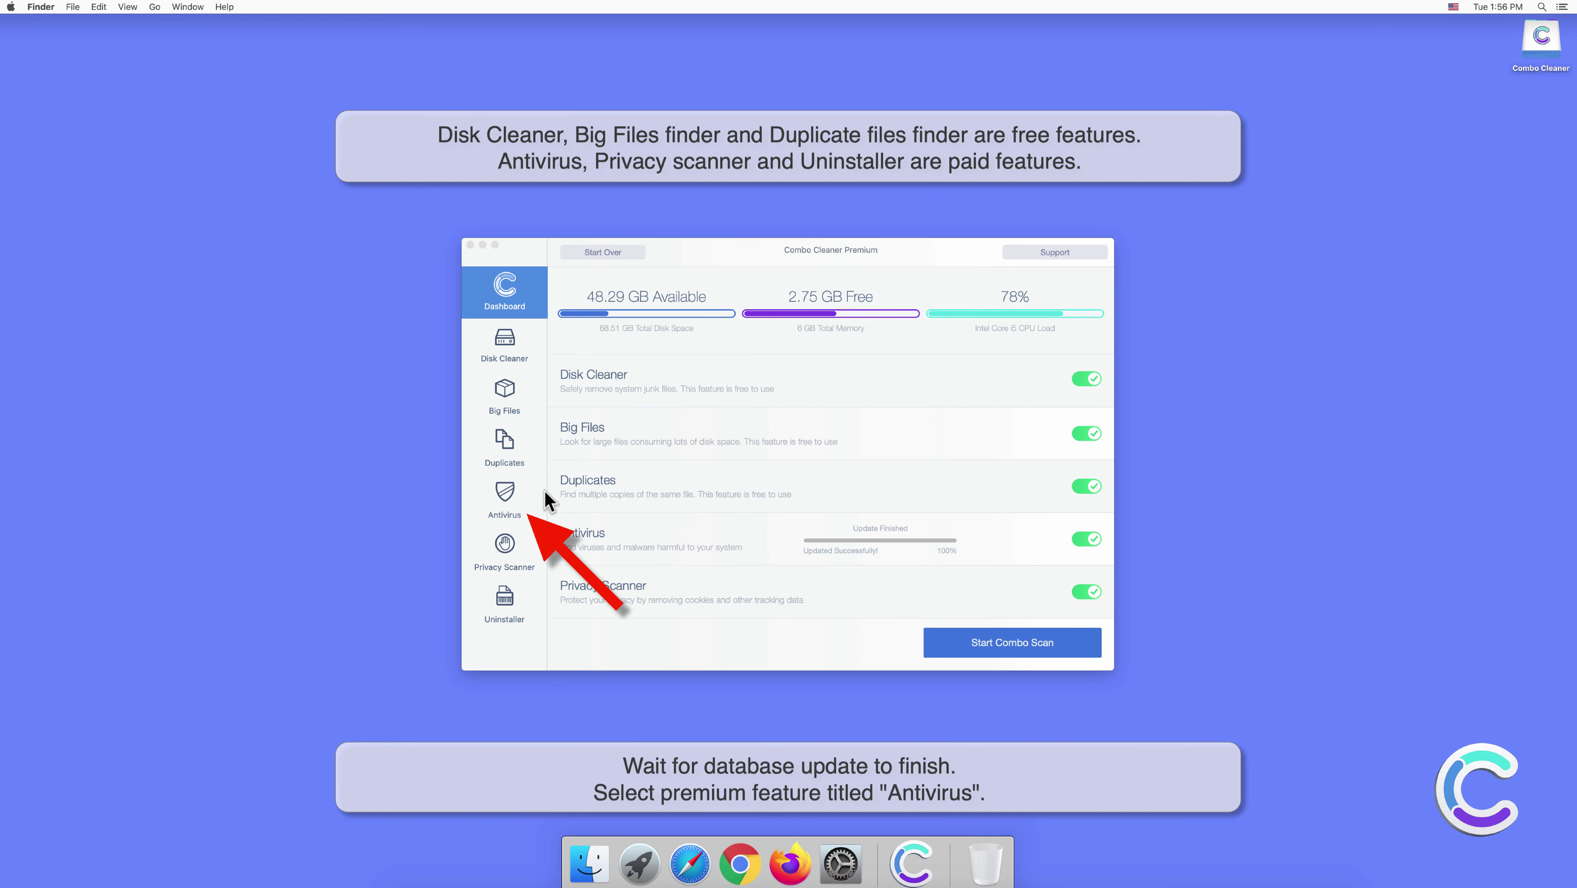
Start a Full Scan from Combo Cleaner's Antivirus page.
click(509, 493)
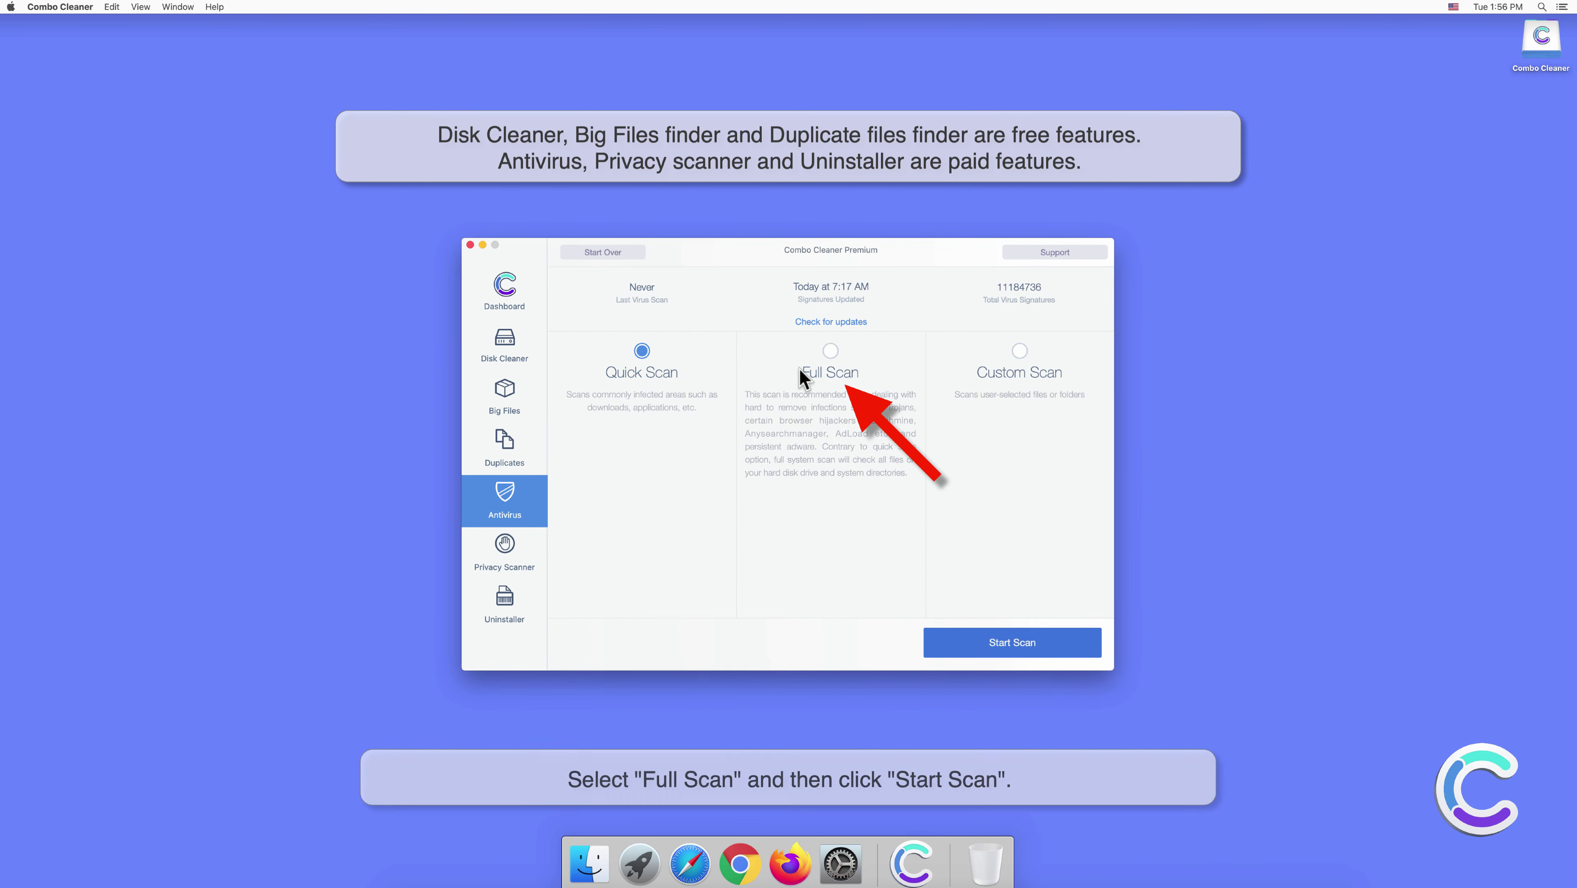
click(826, 351)
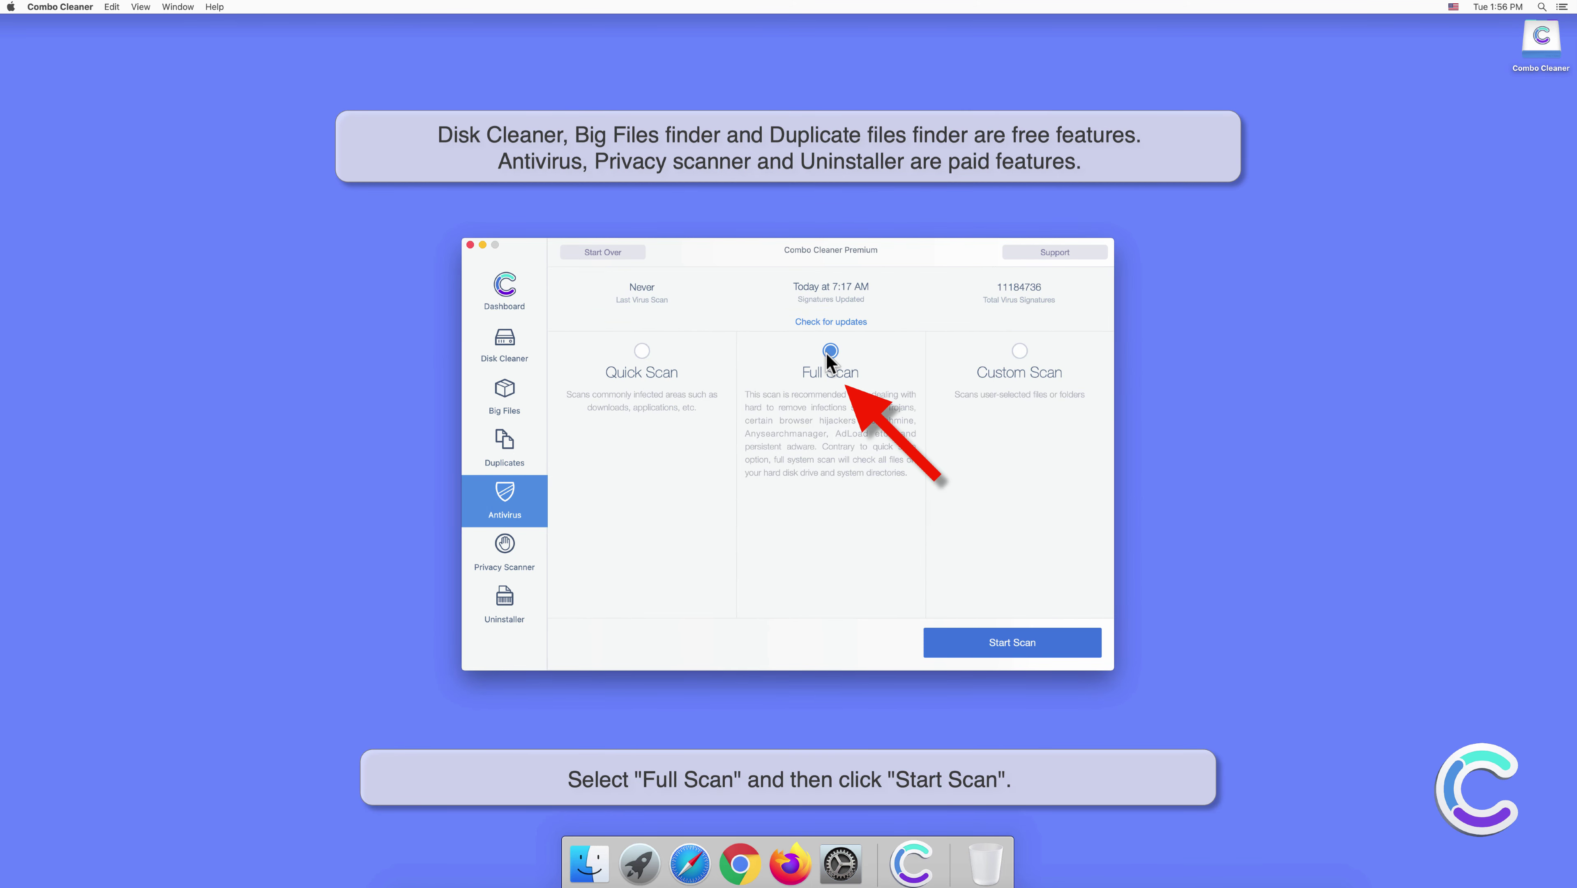
click(1017, 644)
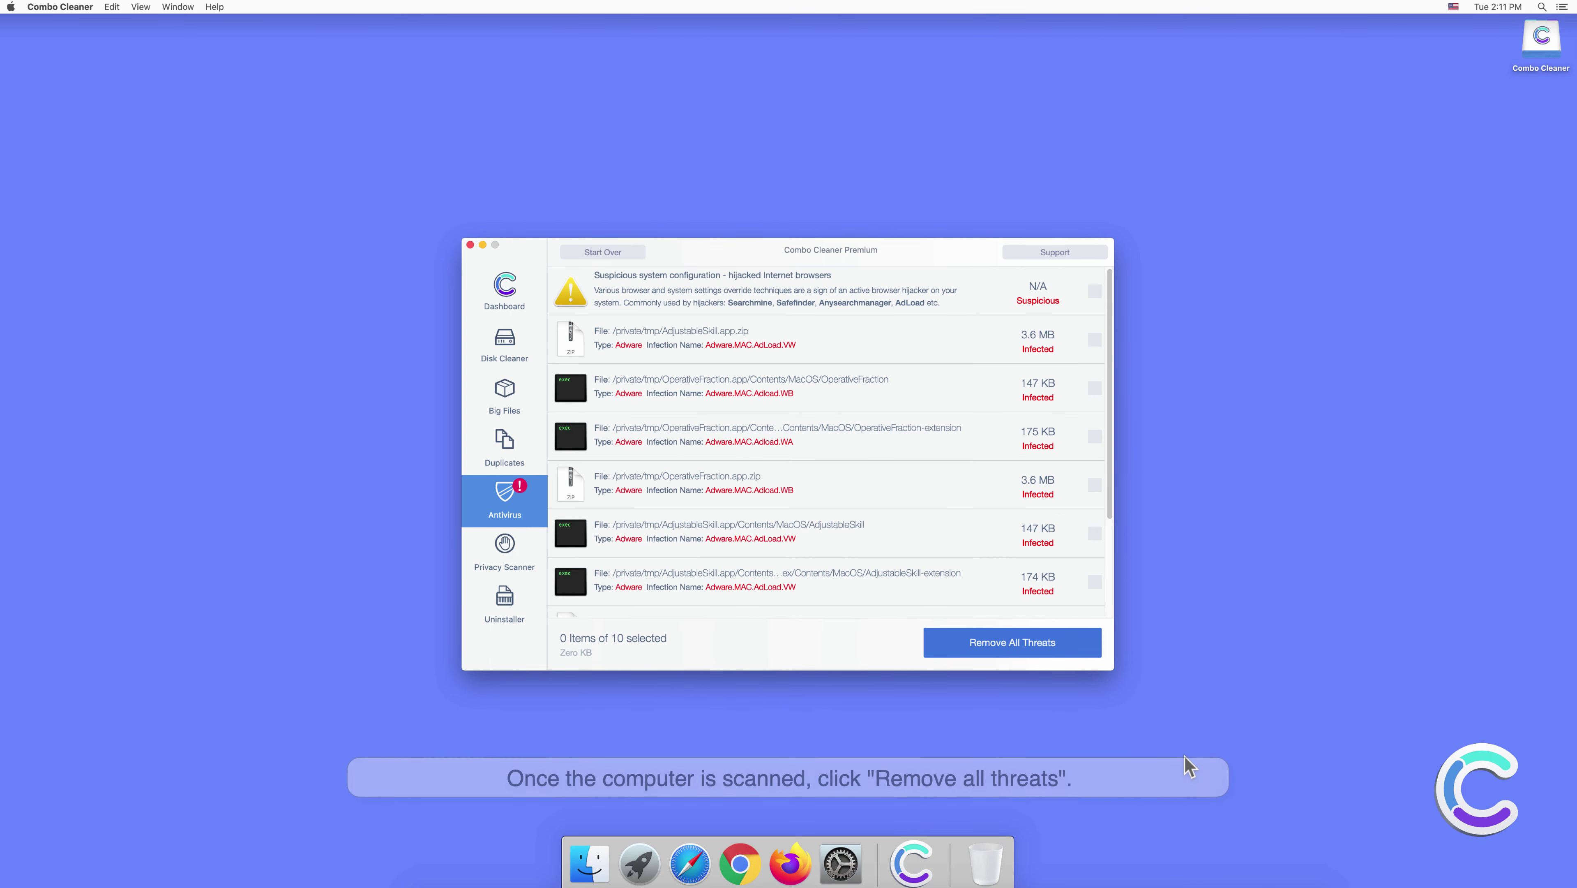
Remove all detected adware threats, authenticate with the administrator password, and choose to restart now.
click(1024, 647)
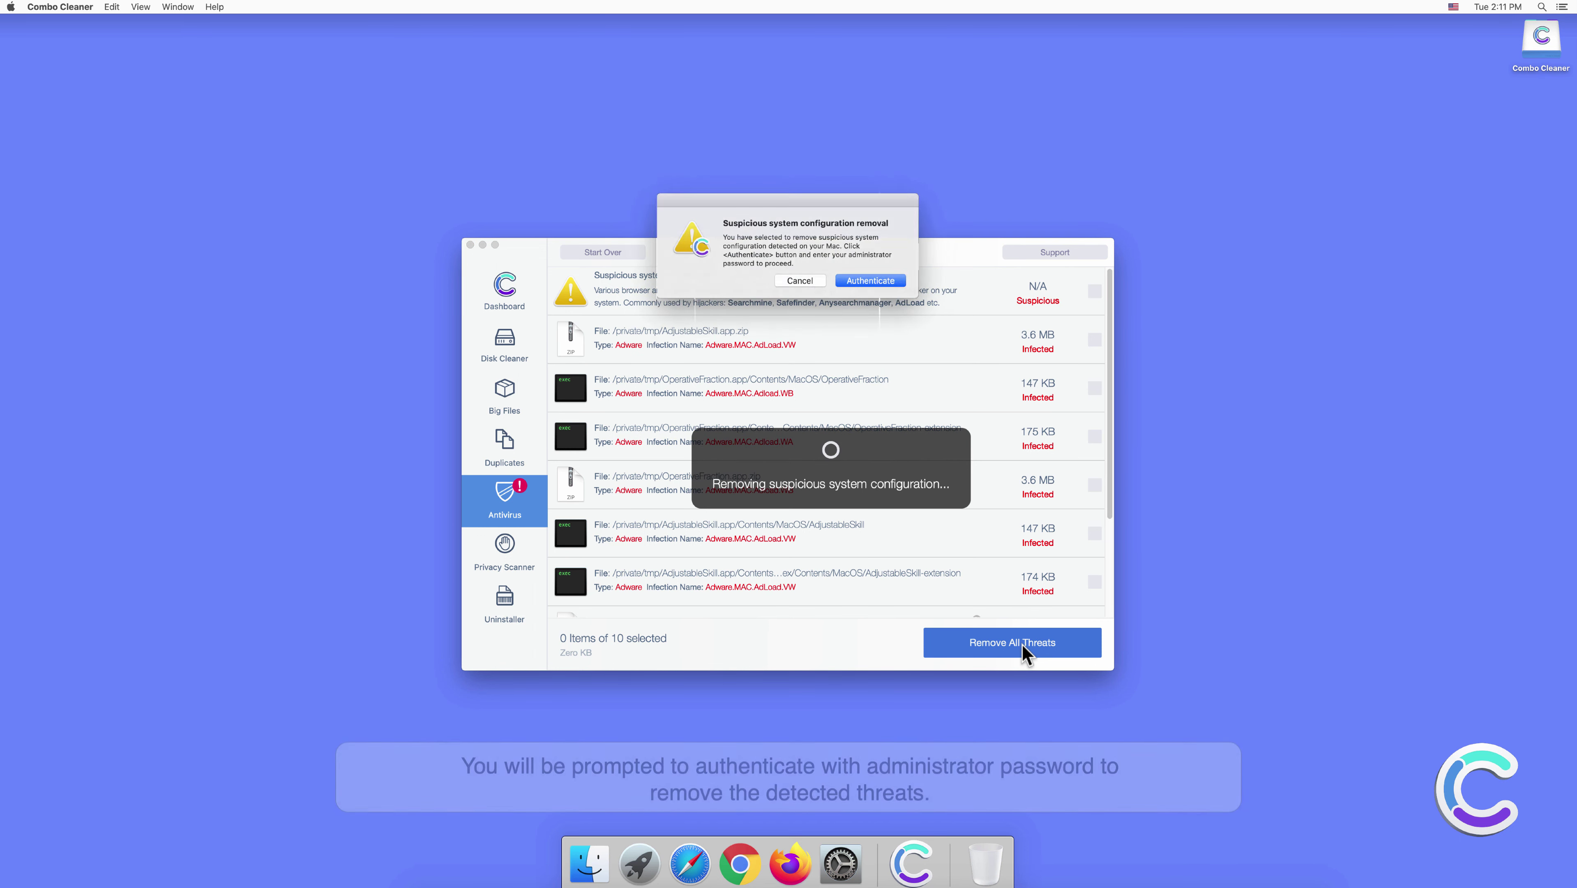
click(871, 281)
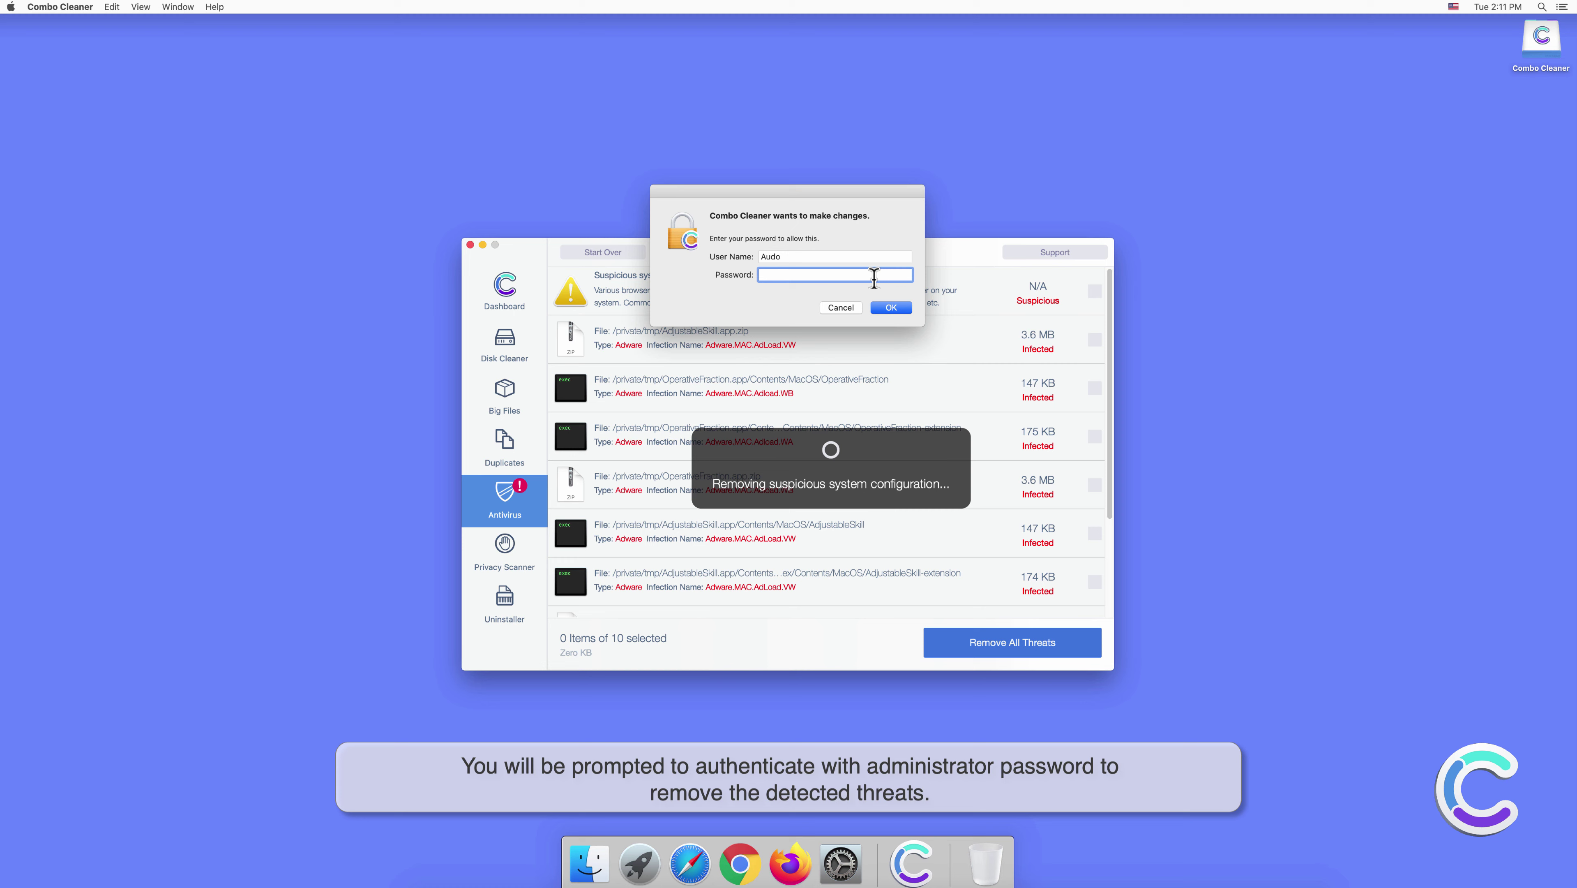
text(••••••)
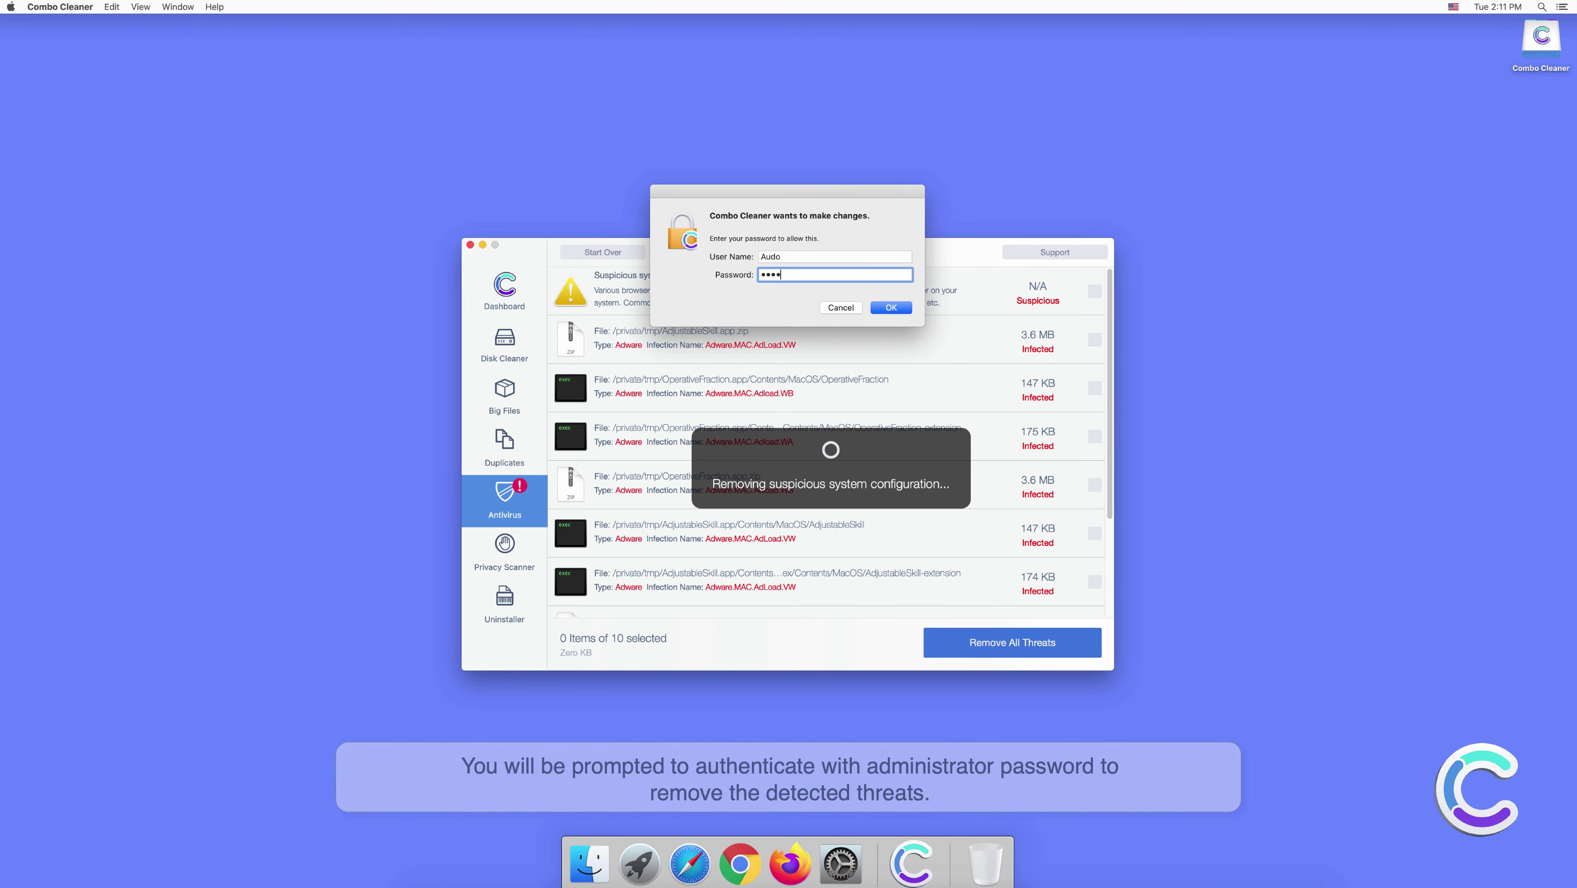
click(889, 307)
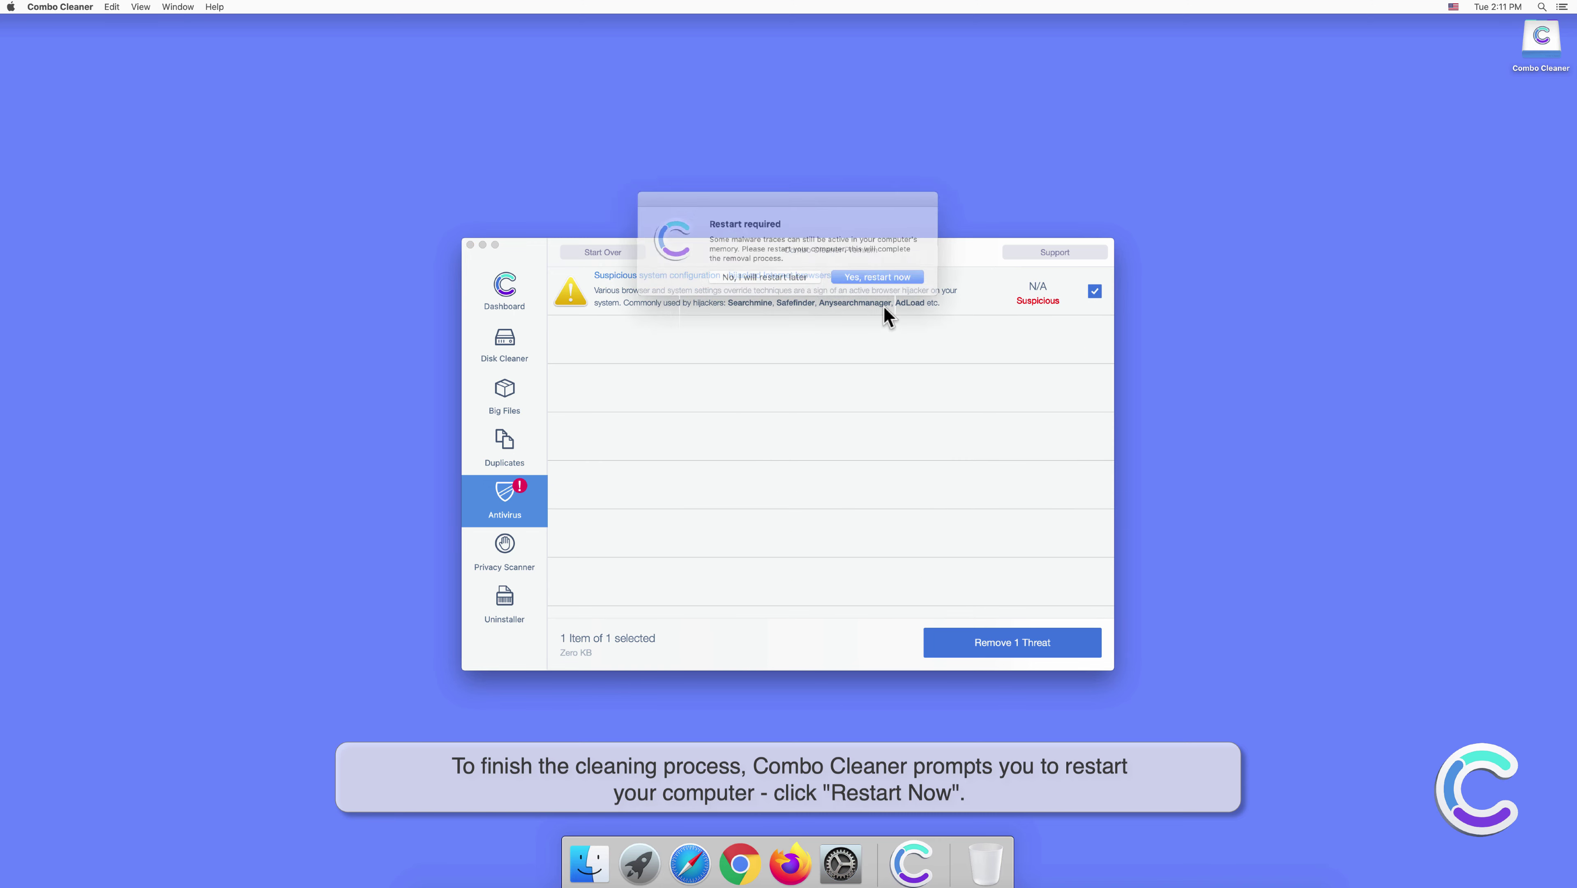
click(870, 274)
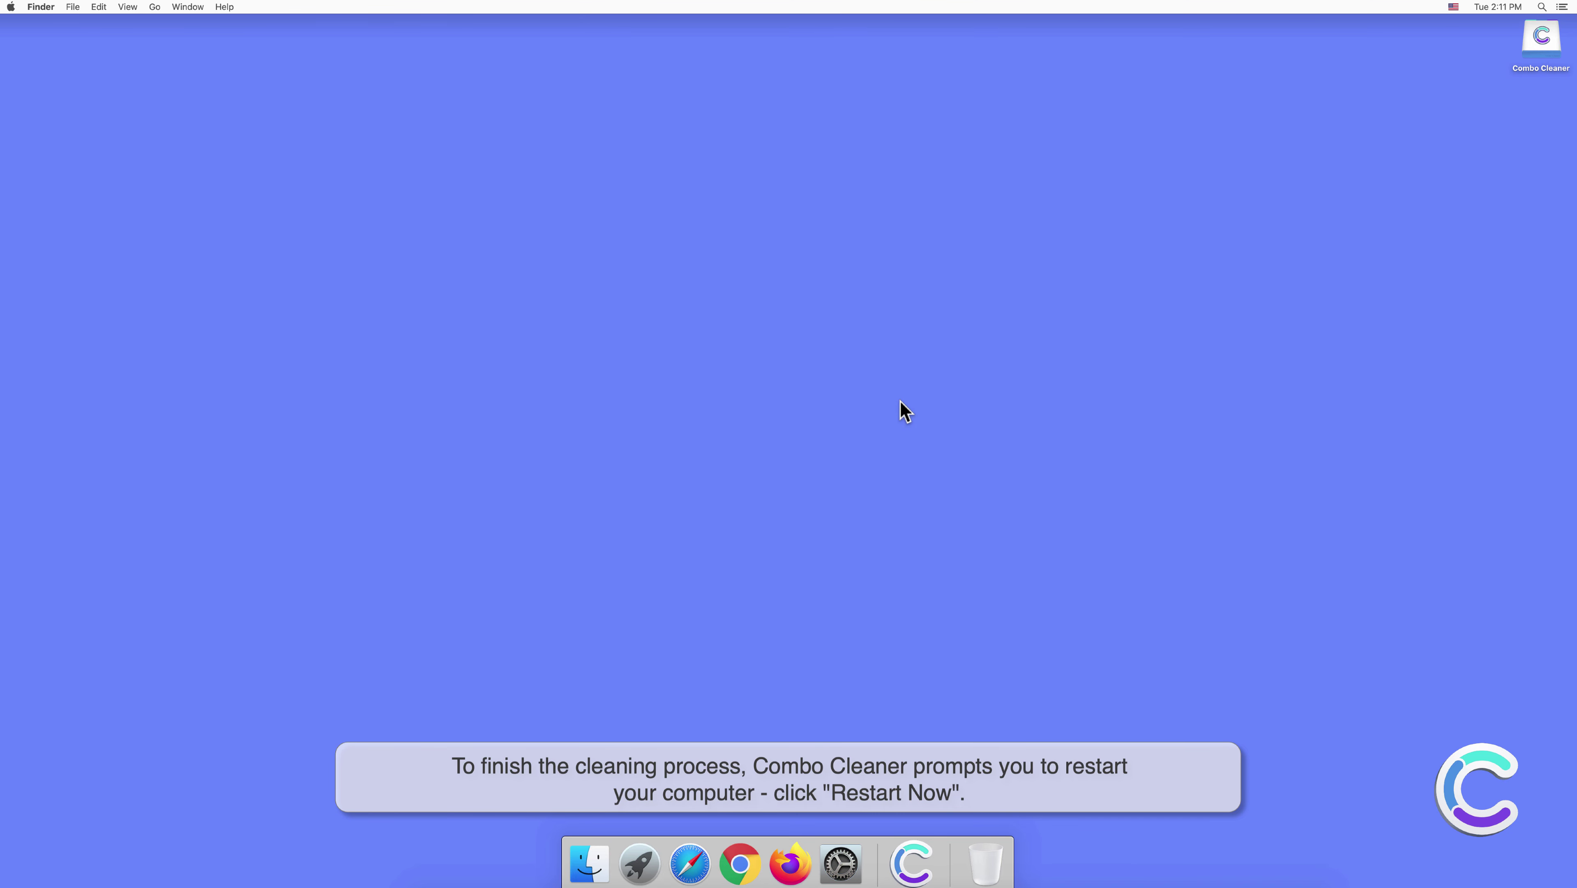